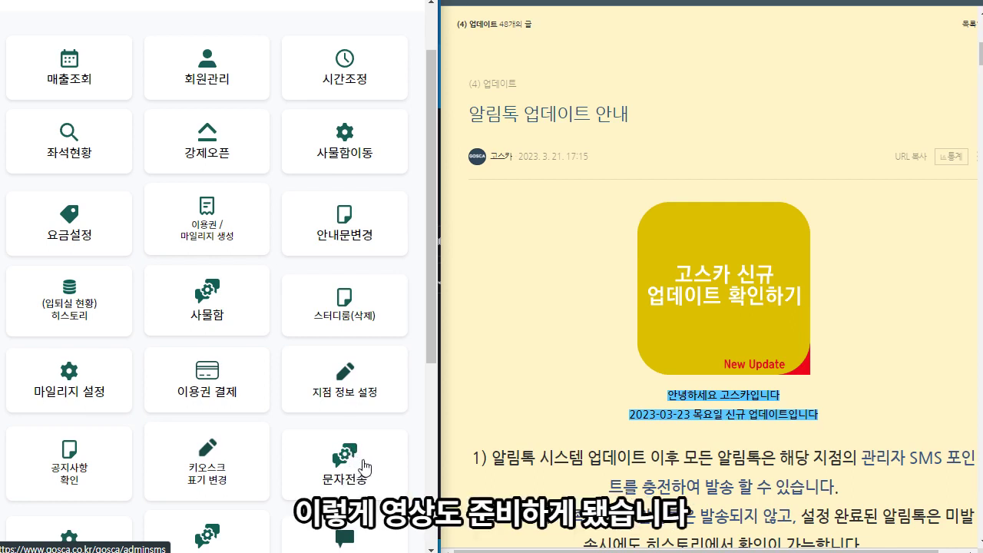
Read the blog post's first two notices on charging admin SMS points and on alimtalk sending when points run short.
{"action": "scroll", "coordinate": [704, 355], "scroll_direction": "down", "scroll_amount": 1}
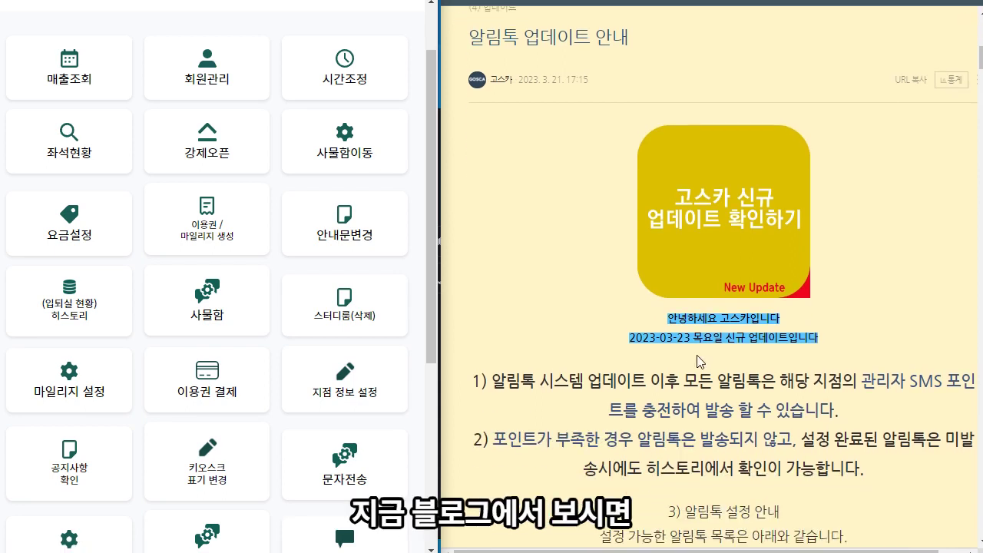
{"action": "scroll", "coordinate": [703, 260], "scroll_direction": "down", "scroll_amount": 1}
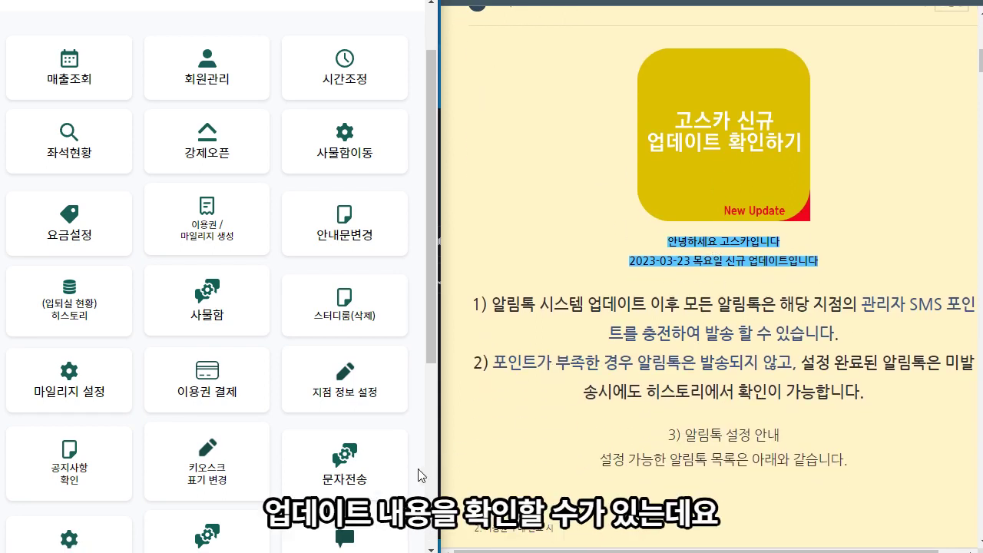
{"action": "scroll", "coordinate": [378, 453], "scroll_direction": "down", "scroll_amount": 2}
{"action": "left_click_drag", "start_coordinate": [505, 305], "coordinate": [877, 305]}
{"action": "left_click", "coordinate": [858, 306]}
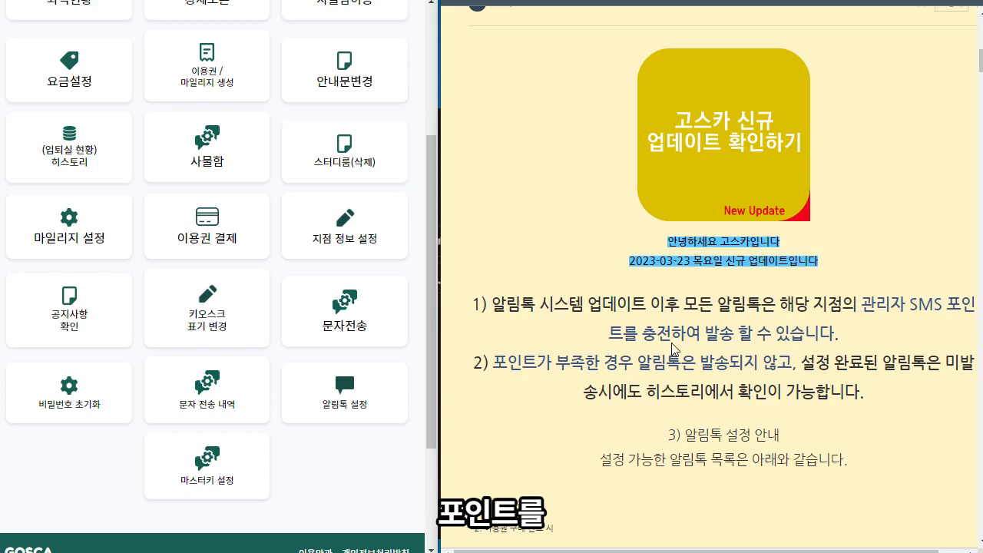
{"action": "left_click_drag", "start_coordinate": [639, 333], "coordinate": [792, 336]}
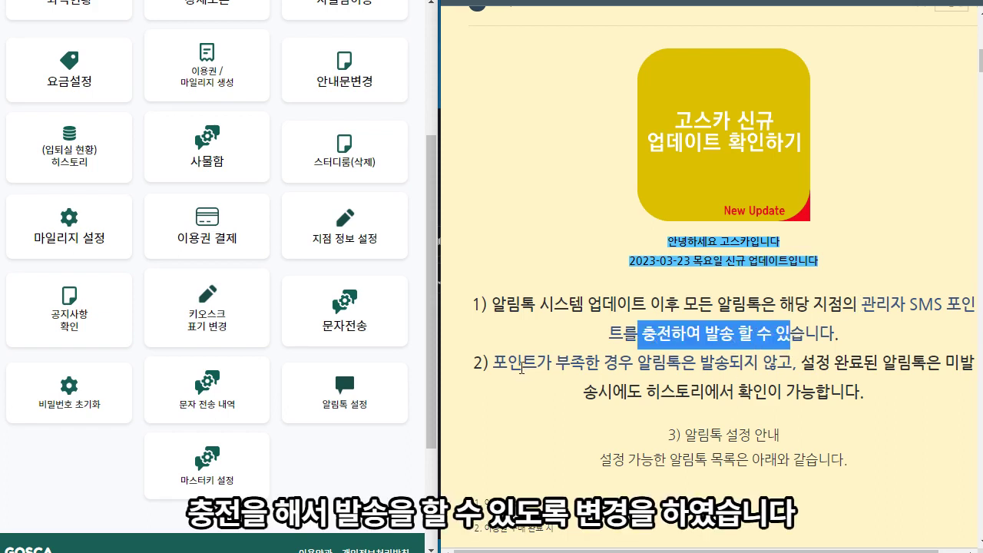
{"action": "scroll", "coordinate": [526, 367], "scroll_direction": "down", "scroll_amount": 1}
{"action": "left_click_drag", "start_coordinate": [536, 291], "coordinate": [785, 311]}
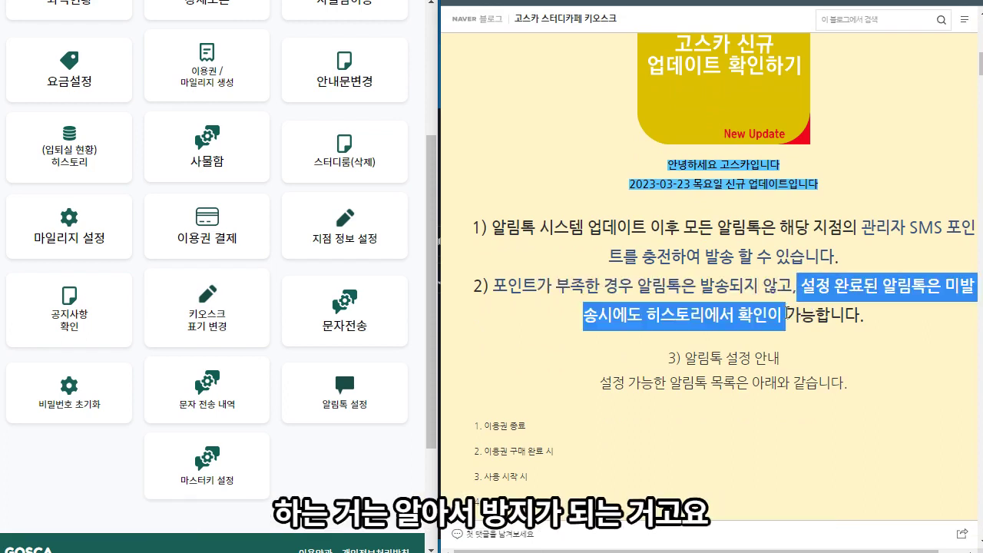
{"action": "left_click", "coordinate": [785, 311]}
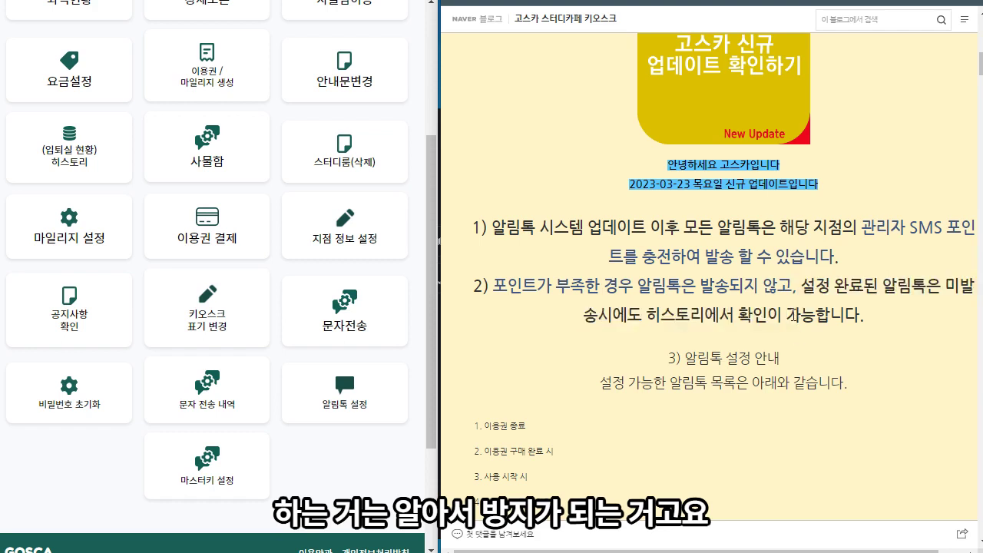
{"action": "scroll", "coordinate": [791, 319], "scroll_direction": "down", "scroll_amount": 1}
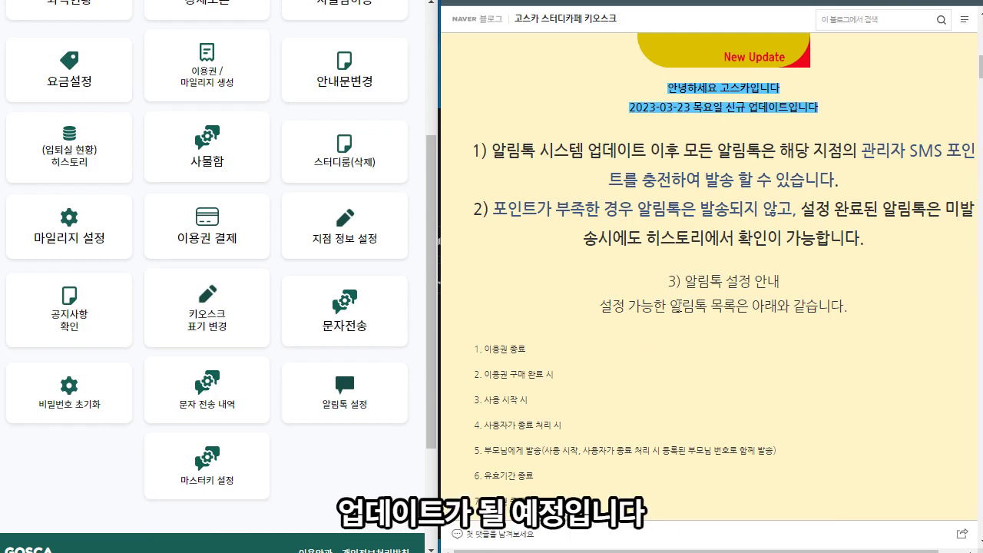
Read the 알림톡 설정 안내 heading and go through items 1 to 5 of the list of configurable alimtalk types.
{"action": "left_click_drag", "start_coordinate": [668, 281], "coordinate": [787, 306]}
{"action": "left_click", "coordinate": [782, 338]}
{"action": "scroll", "coordinate": [782, 340], "scroll_direction": "down", "scroll_amount": 2}
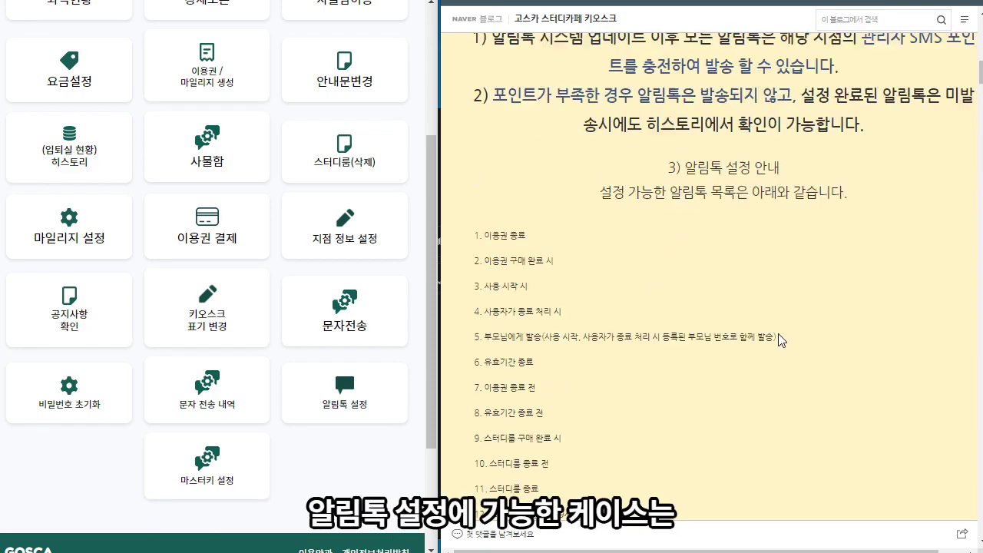
{"action": "scroll", "coordinate": [781, 341], "scroll_direction": "down", "scroll_amount": 2}
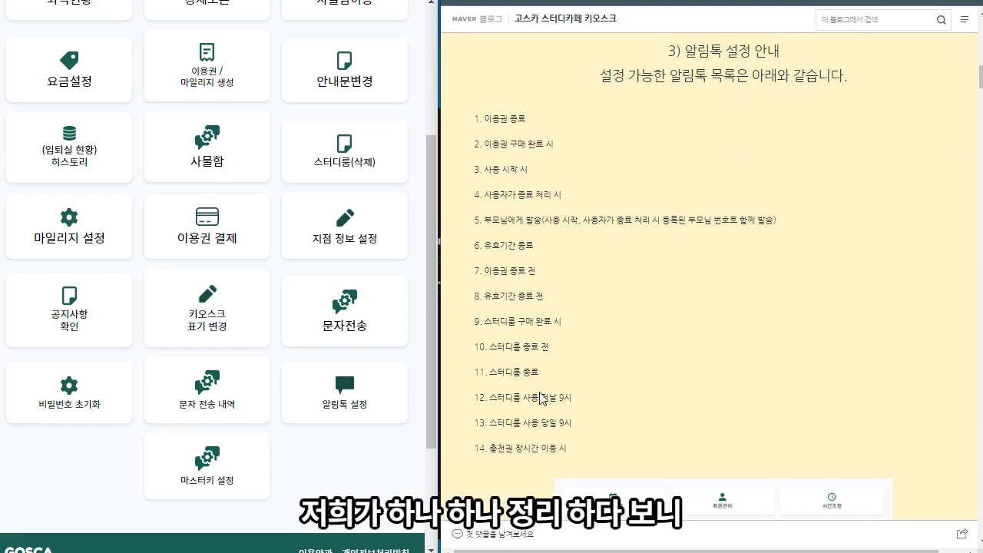
{"action": "left_click_drag", "start_coordinate": [472, 119], "coordinate": [601, 450]}
{"action": "left_click", "coordinate": [482, 123]}
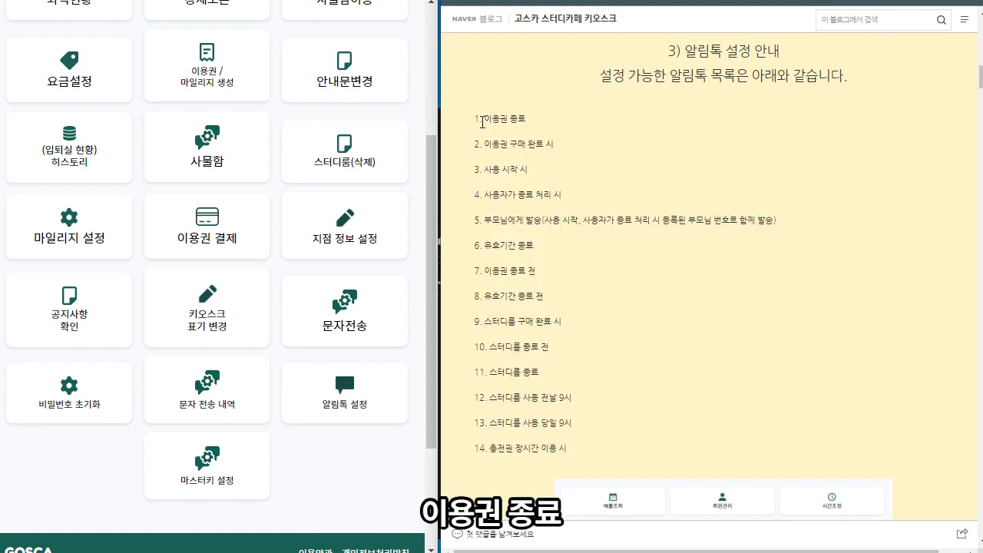
{"action": "triple_click", "coordinate": [482, 122]}
{"action": "left_click_drag", "start_coordinate": [484, 144], "coordinate": [554, 146]}
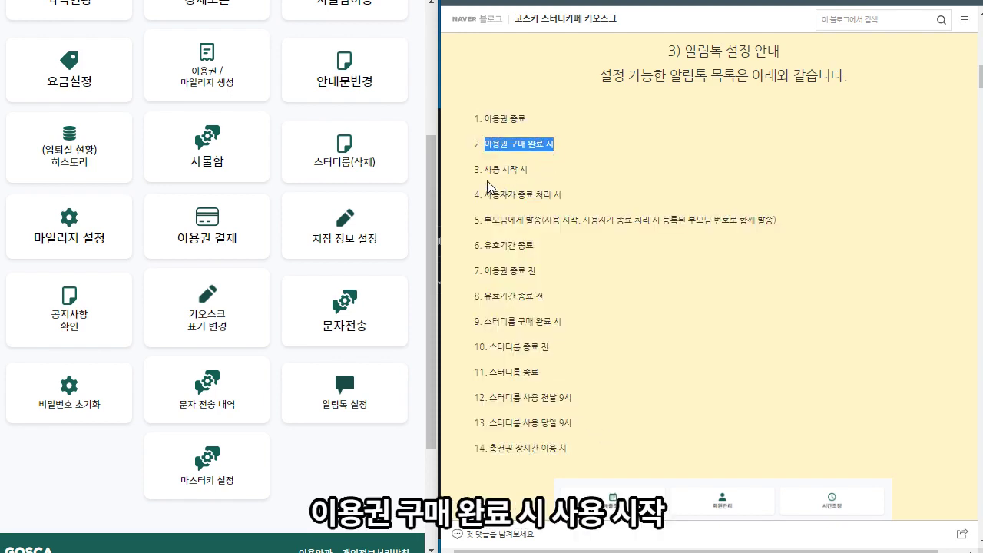
{"action": "left_click_drag", "start_coordinate": [492, 169], "coordinate": [522, 170]}
{"action": "left_click_drag", "start_coordinate": [483, 195], "coordinate": [553, 209]}
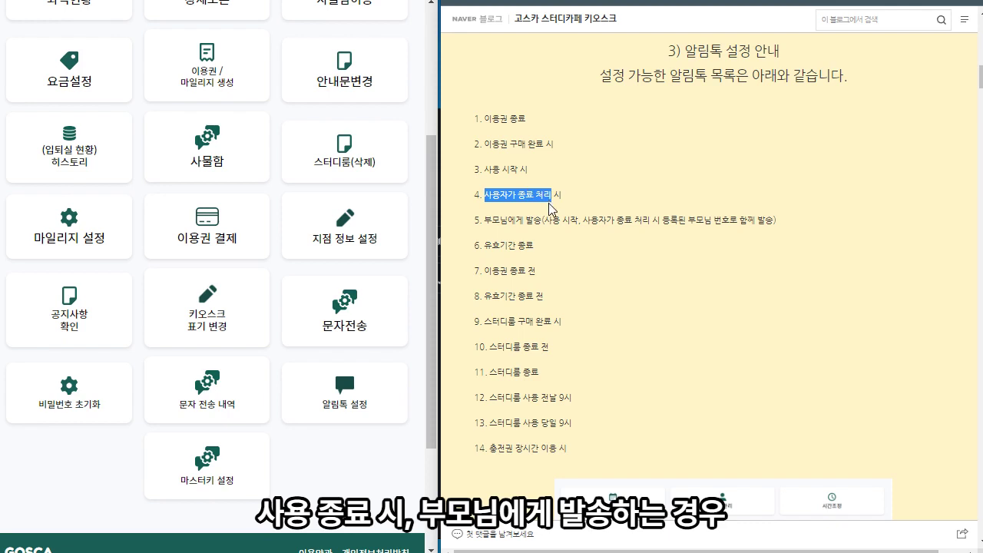
{"action": "left_click_drag", "start_coordinate": [483, 220], "coordinate": [779, 231]}
Go through items 6 to 14 of the alimtalk list, from 유효기간 종료 to 충전권 장시간 이용 시, and review the whole list.
{"action": "left_click_drag", "start_coordinate": [478, 246], "coordinate": [534, 247]}
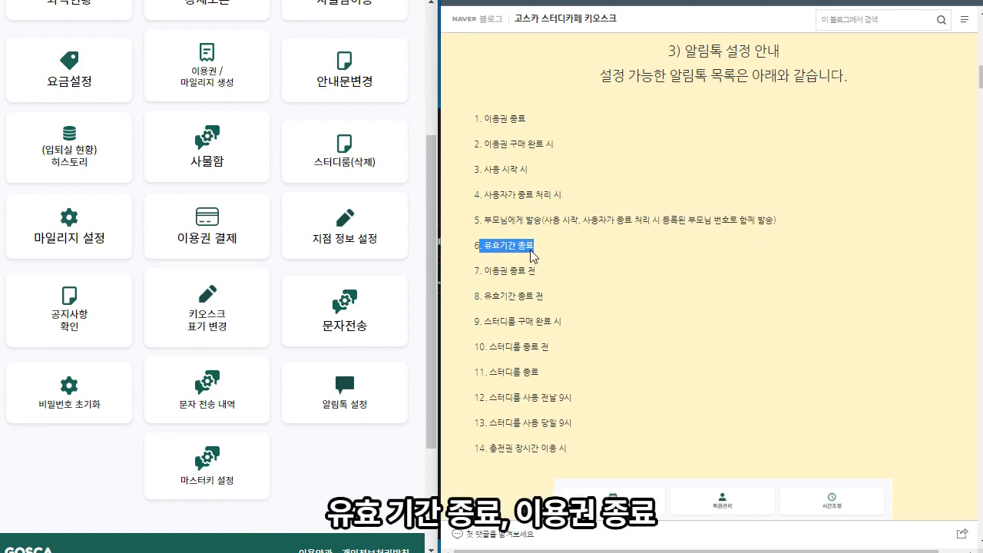
{"action": "left_click_drag", "start_coordinate": [481, 273], "coordinate": [537, 273]}
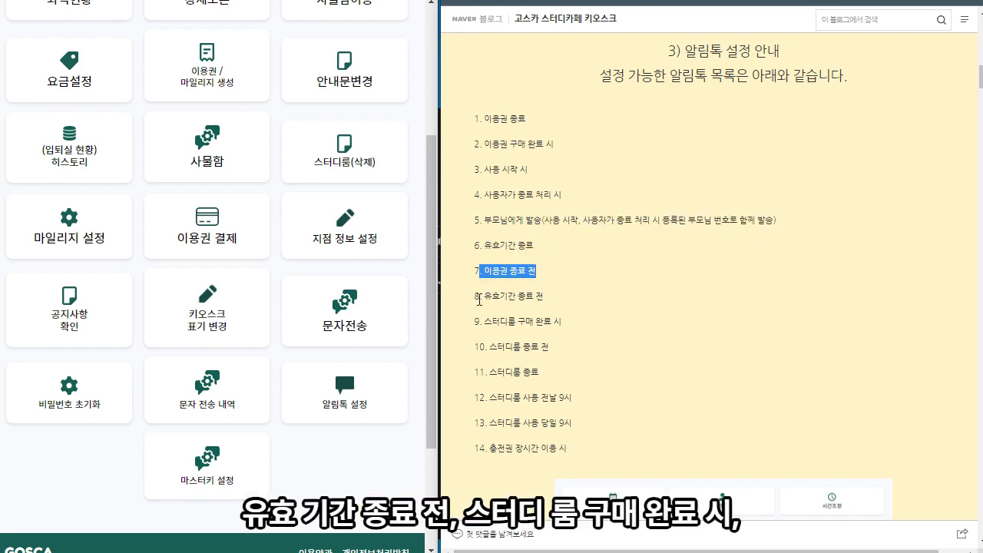
{"action": "left_click_drag", "start_coordinate": [478, 296], "coordinate": [544, 296]}
{"action": "left_click_drag", "start_coordinate": [485, 321], "coordinate": [562, 322]}
{"action": "left_click_drag", "start_coordinate": [489, 347], "coordinate": [549, 358]}
{"action": "left_click_drag", "start_coordinate": [489, 372], "coordinate": [540, 372]}
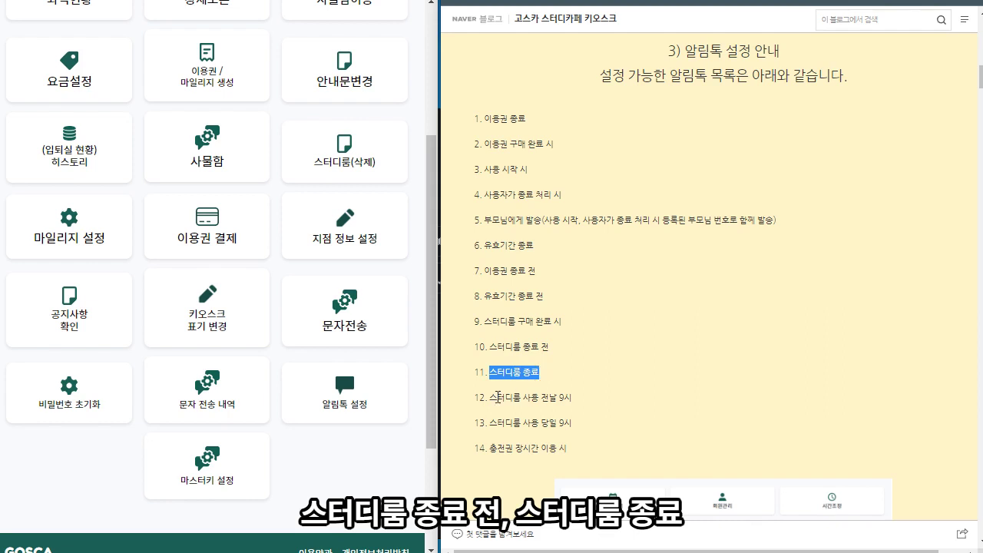
{"action": "left_click_drag", "start_coordinate": [489, 397], "coordinate": [572, 399]}
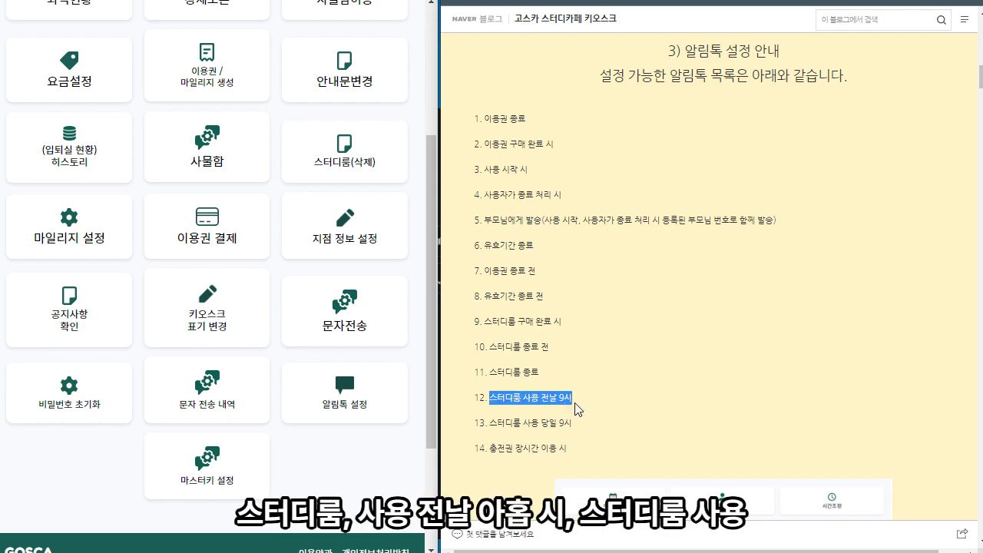
{"action": "left_click_drag", "start_coordinate": [489, 423], "coordinate": [572, 428]}
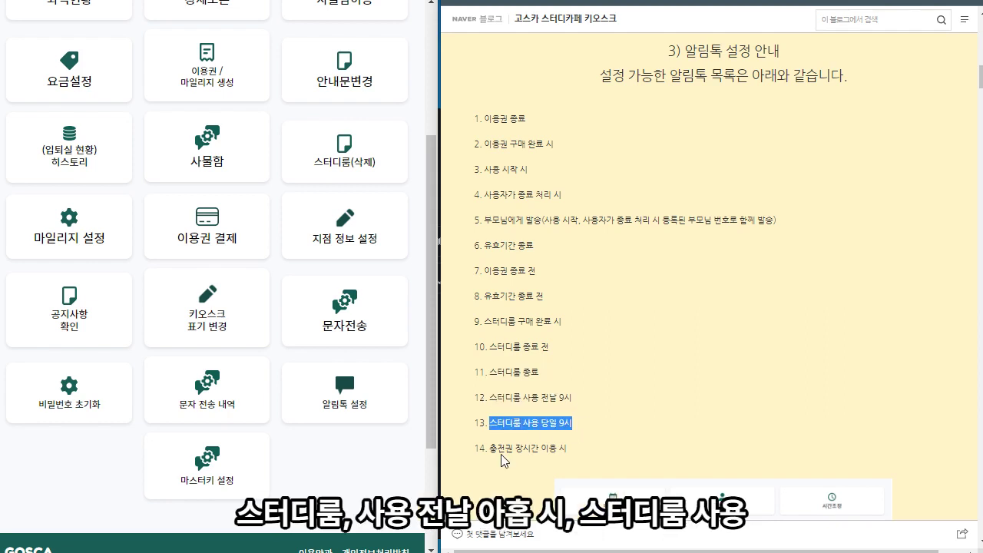
{"action": "left_click_drag", "start_coordinate": [489, 448], "coordinate": [581, 457]}
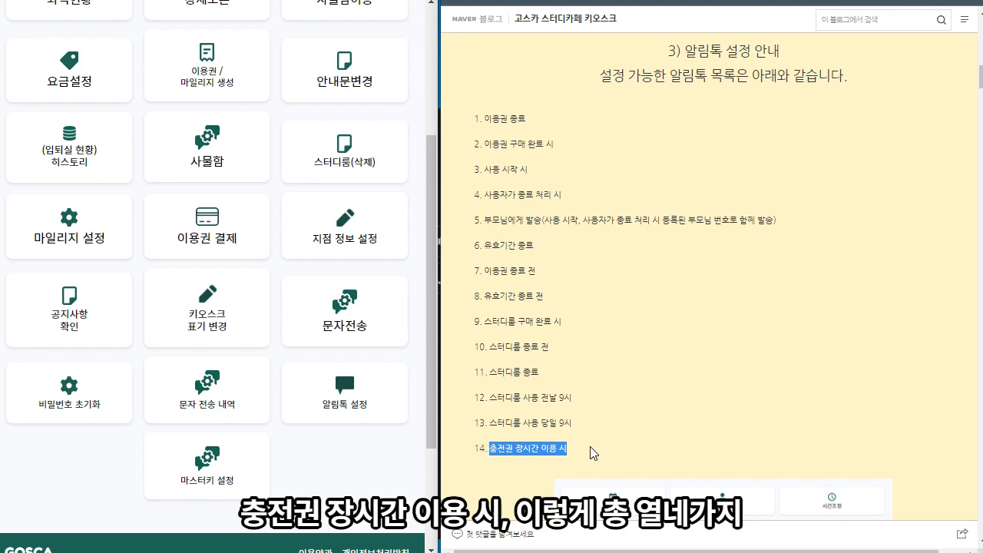
{"action": "left_click", "coordinate": [594, 453]}
{"action": "left_click_drag", "start_coordinate": [479, 119], "coordinate": [581, 453]}
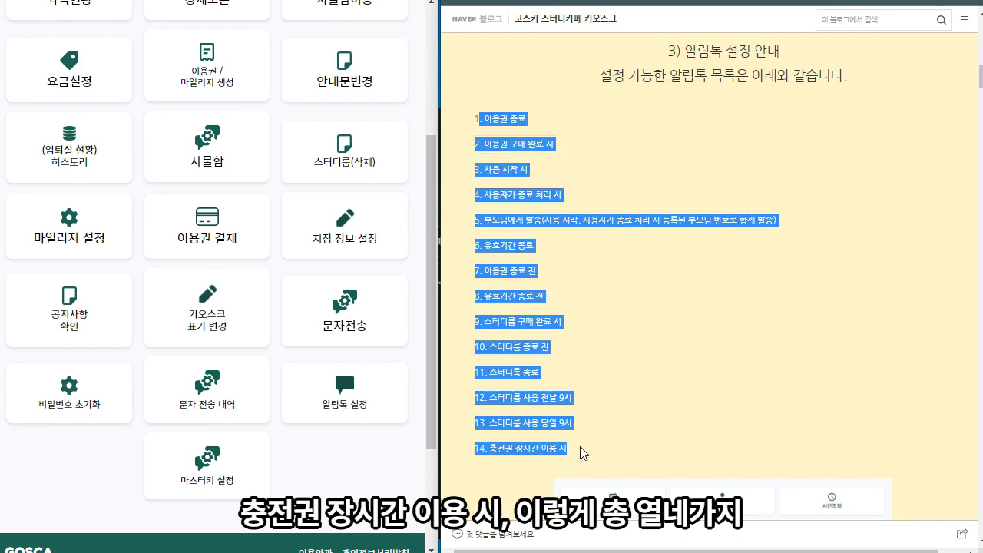
{"action": "left_click", "coordinate": [581, 439]}
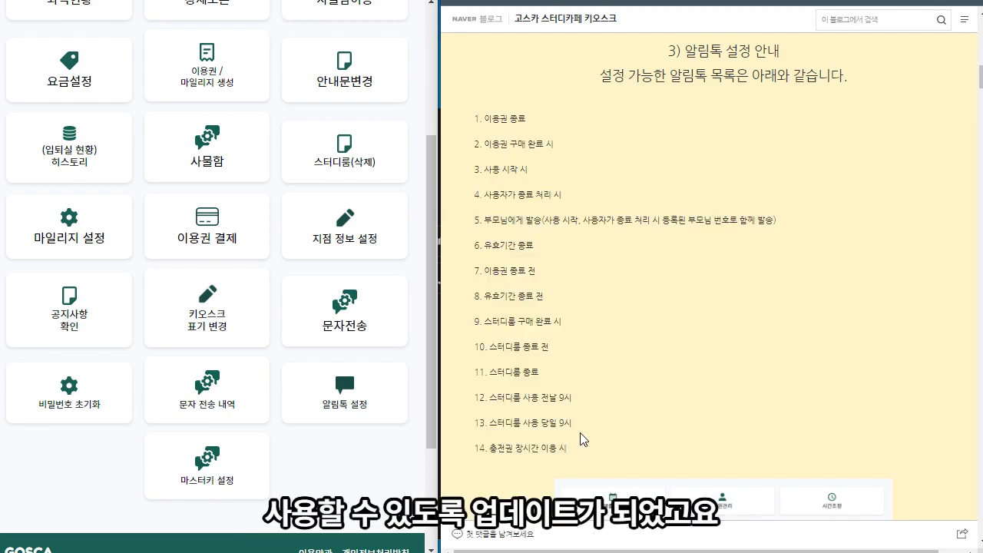
Open the 알림톡 설정 page on the admin site and review the blog's instructions on charging points and registering 이용권 종료.
{"action": "scroll", "coordinate": [582, 439], "scroll_direction": "down", "scroll_amount": 5}
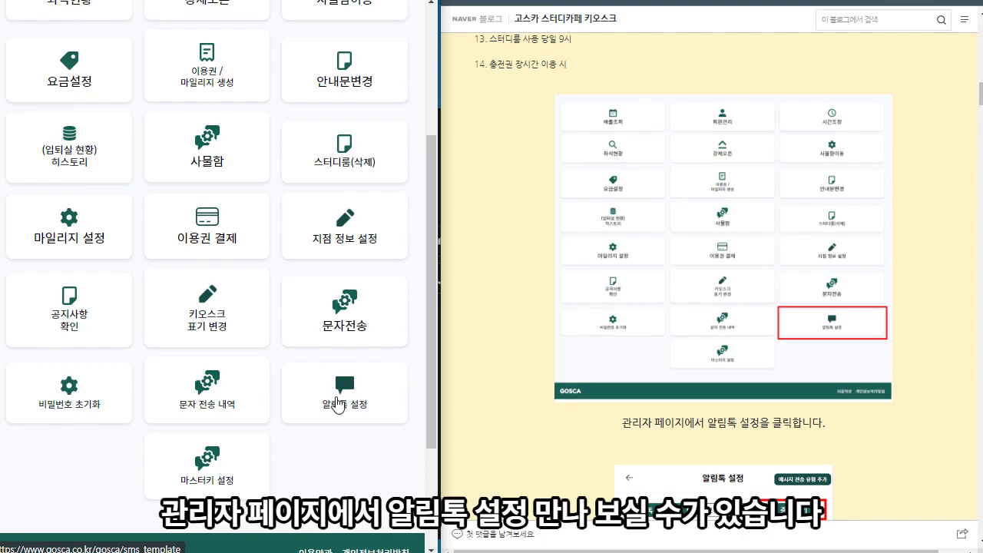
{"action": "left_click", "coordinate": [383, 407]}
{"action": "scroll", "coordinate": [648, 346], "scroll_direction": "down", "scroll_amount": 6}
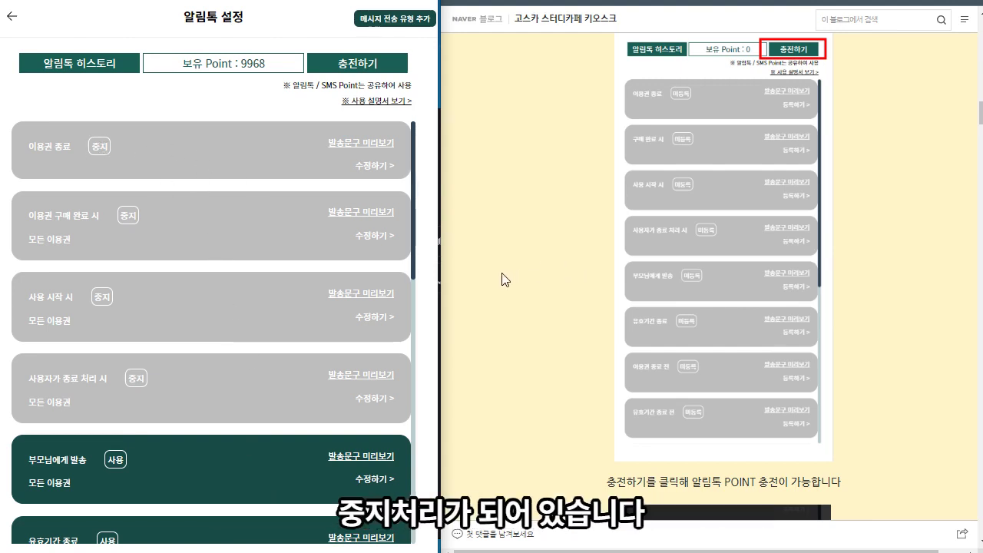
{"action": "scroll", "coordinate": [652, 231], "scroll_direction": "up", "scroll_amount": 1}
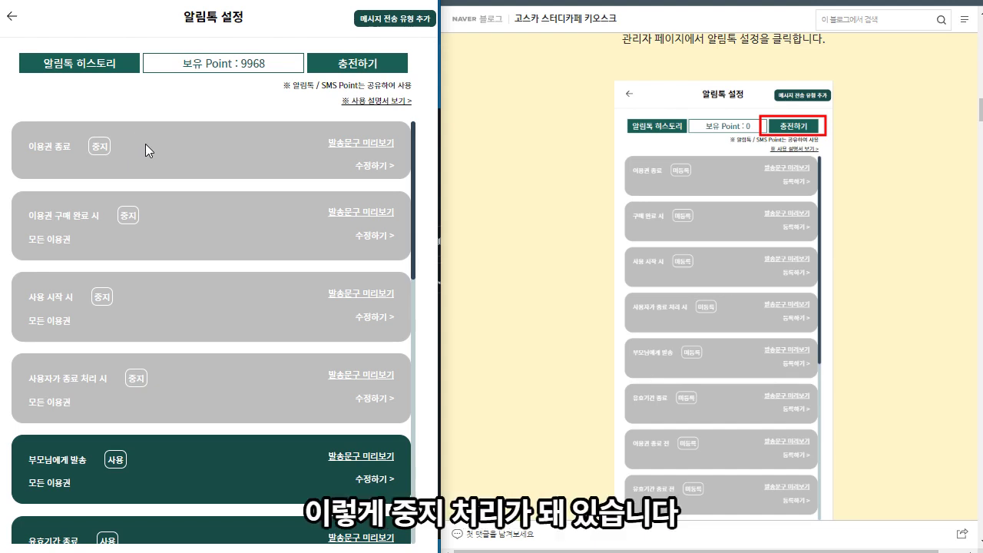
{"action": "scroll", "coordinate": [593, 241], "scroll_direction": "down", "scroll_amount": 3}
{"action": "scroll", "coordinate": [593, 241], "scroll_direction": "down", "scroll_amount": 1}
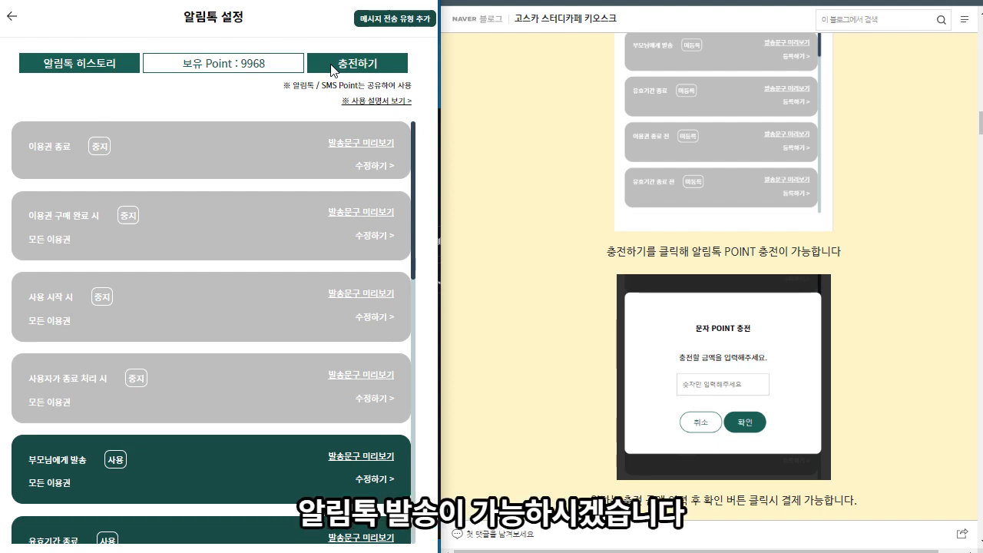
{"action": "scroll", "coordinate": [667, 330], "scroll_direction": "down", "scroll_amount": 4}
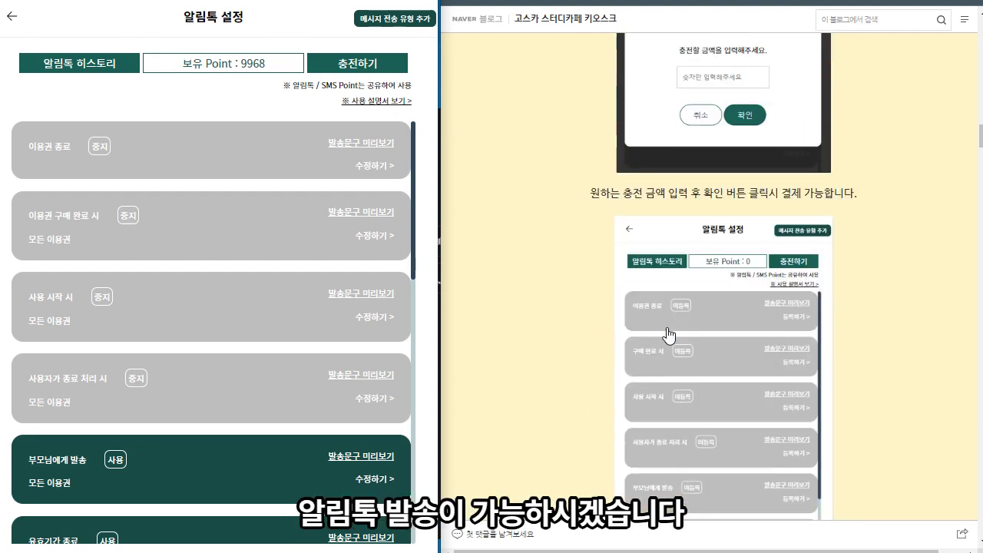
{"action": "scroll", "coordinate": [668, 332], "scroll_direction": "down", "scroll_amount": 5}
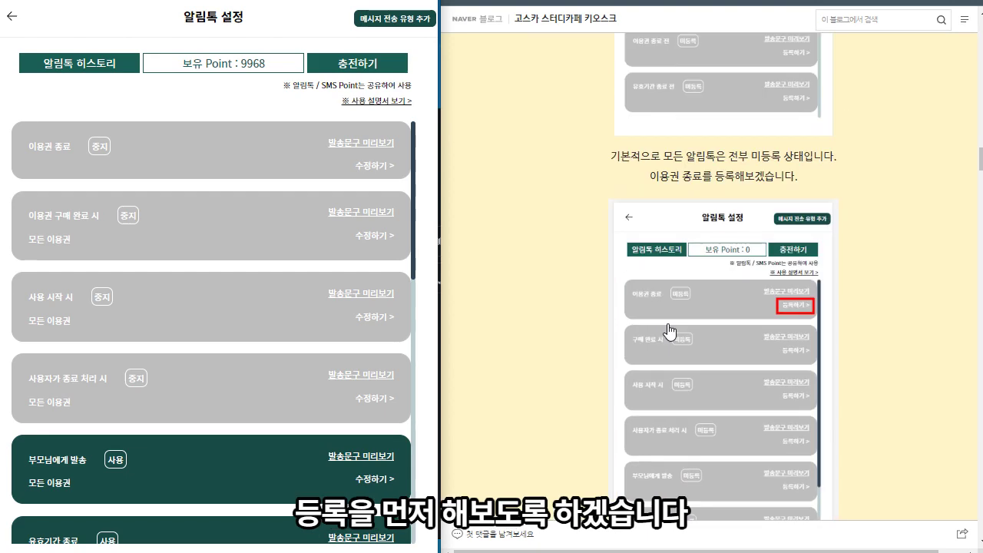
Open the 이용권 종료 alimtalk for editing and set its usage status to 사용.
{"action": "left_click", "coordinate": [372, 167]}
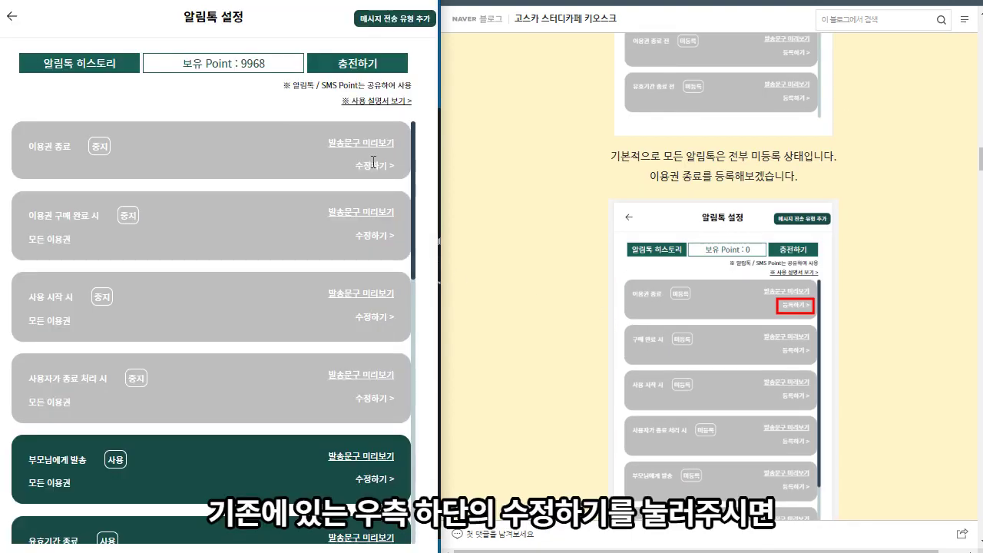
{"action": "left_click", "coordinate": [373, 169]}
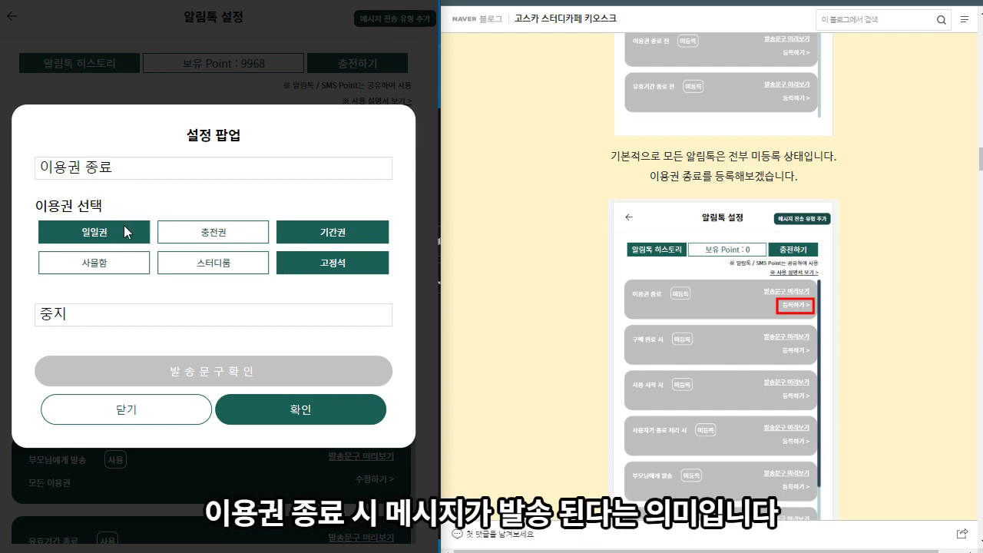
{"action": "left_click", "coordinate": [100, 321]}
{"action": "left_click", "coordinate": [99, 353]}
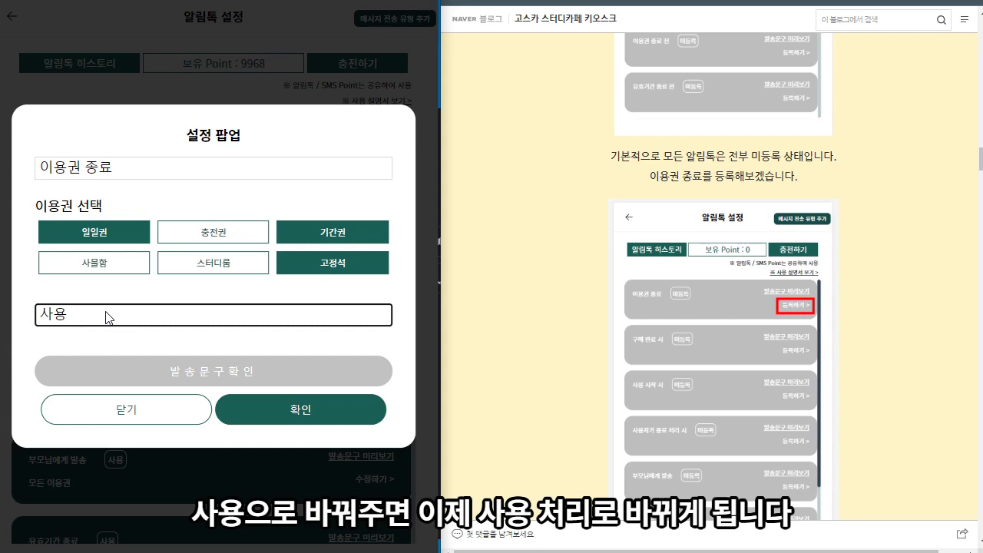
{"action": "left_click", "coordinate": [95, 322]}
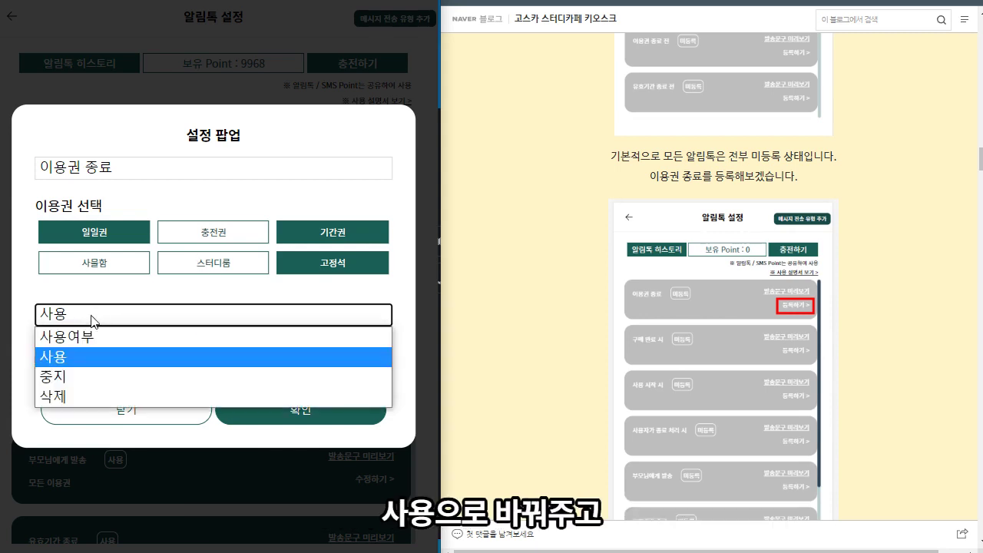
{"action": "left_click", "coordinate": [80, 367]}
Add 충전권, 스터디룸 and 사물함 to the 이용권 종료 alimtalk's ticket types, save the settings, and check the updated entry.
{"action": "left_click", "coordinate": [206, 235]}
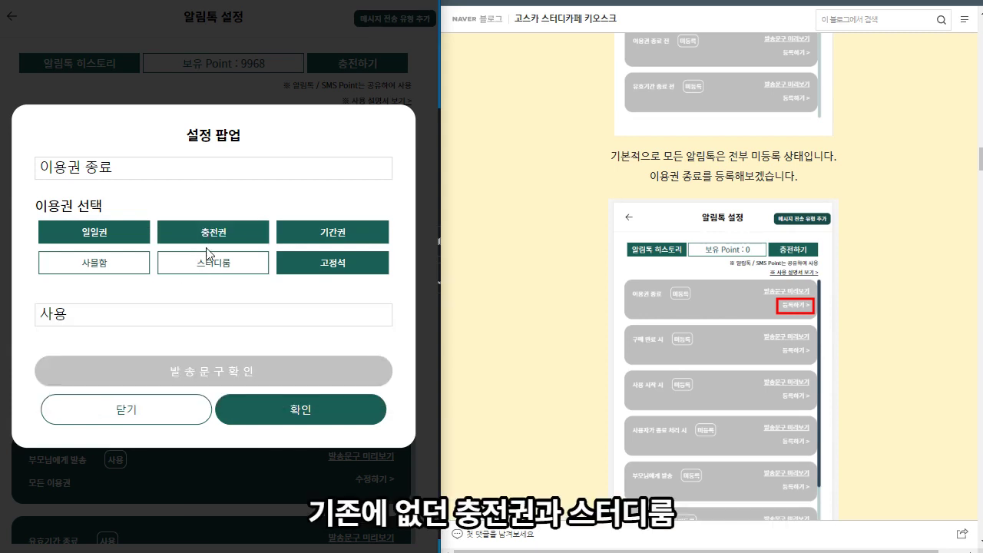
{"action": "left_click", "coordinate": [206, 258]}
{"action": "left_click", "coordinate": [120, 263]}
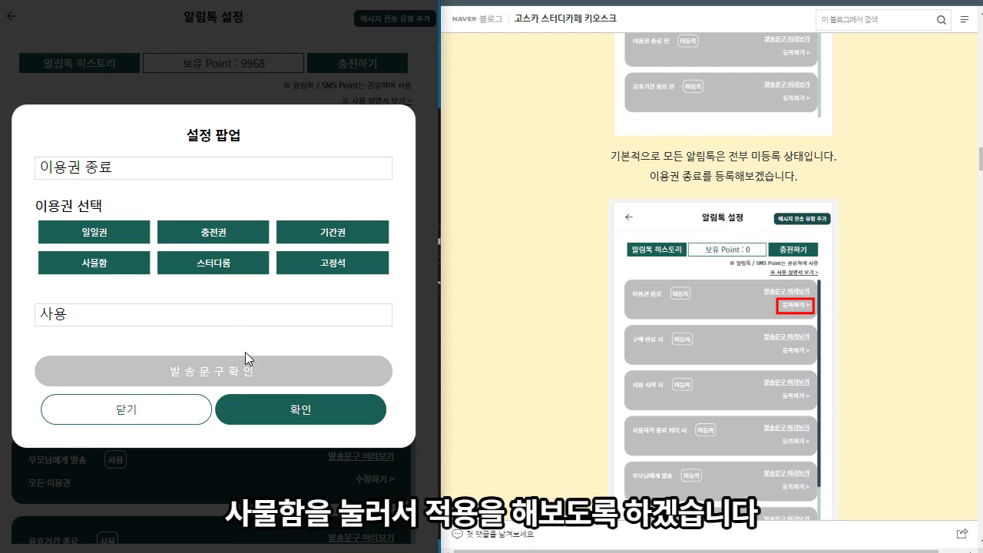
{"action": "left_click", "coordinate": [245, 407]}
{"action": "left_click", "coordinate": [207, 311]}
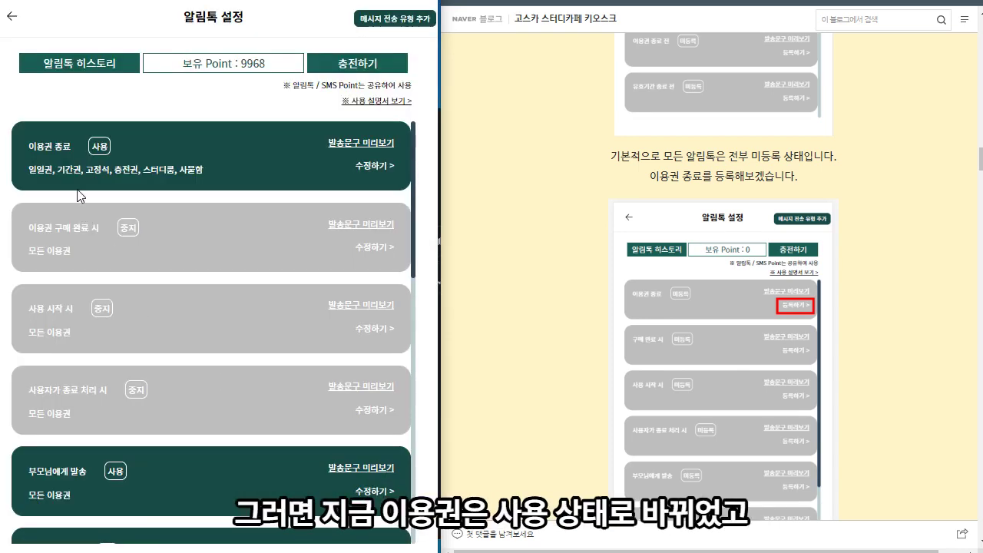
{"action": "left_click_drag", "start_coordinate": [33, 144], "coordinate": [135, 149]}
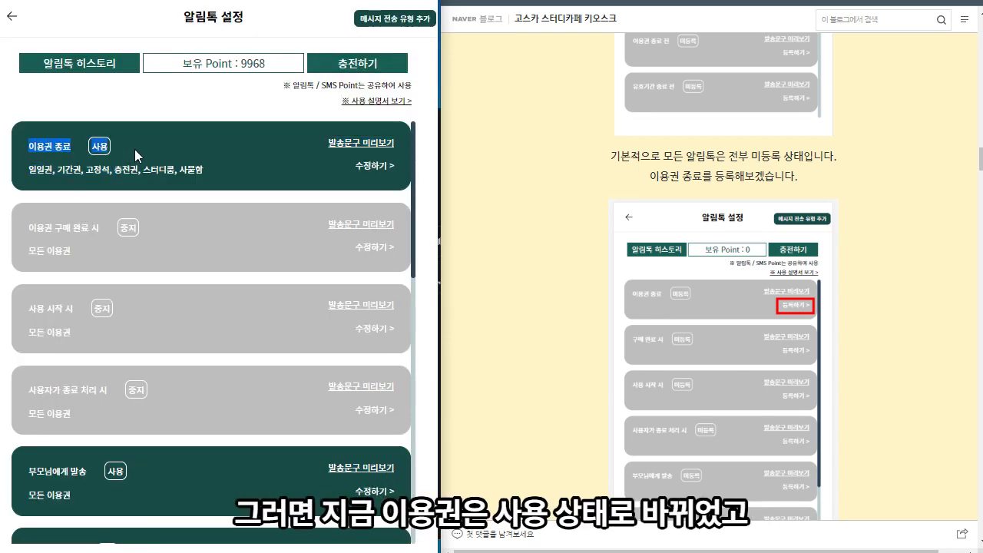
{"action": "left_click", "coordinate": [69, 175]}
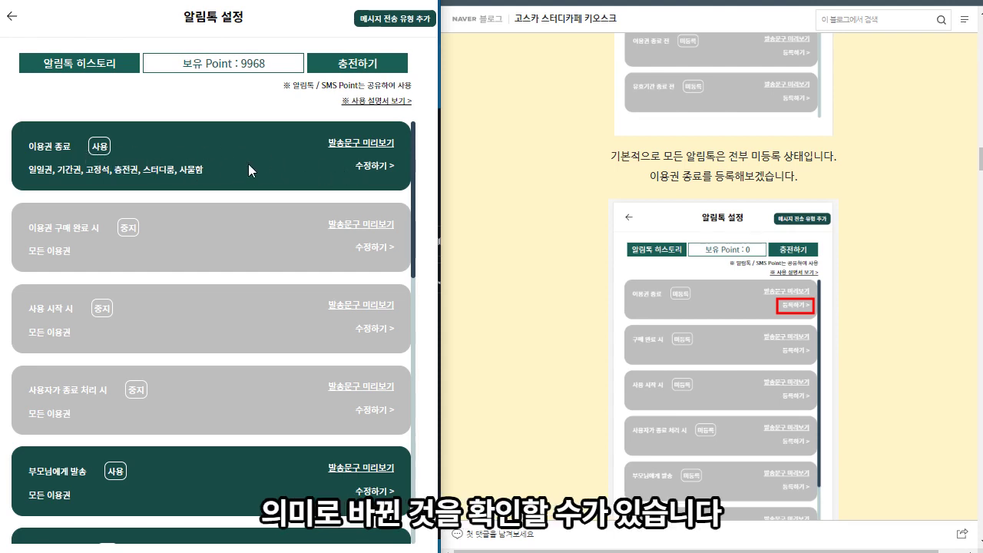
Remove 일일권, 충전권, 기간권 and 스터디룸 from the 이용권 종료 alimtalk's ticket types, save, and check the updated entry.
{"action": "left_click", "coordinate": [370, 169]}
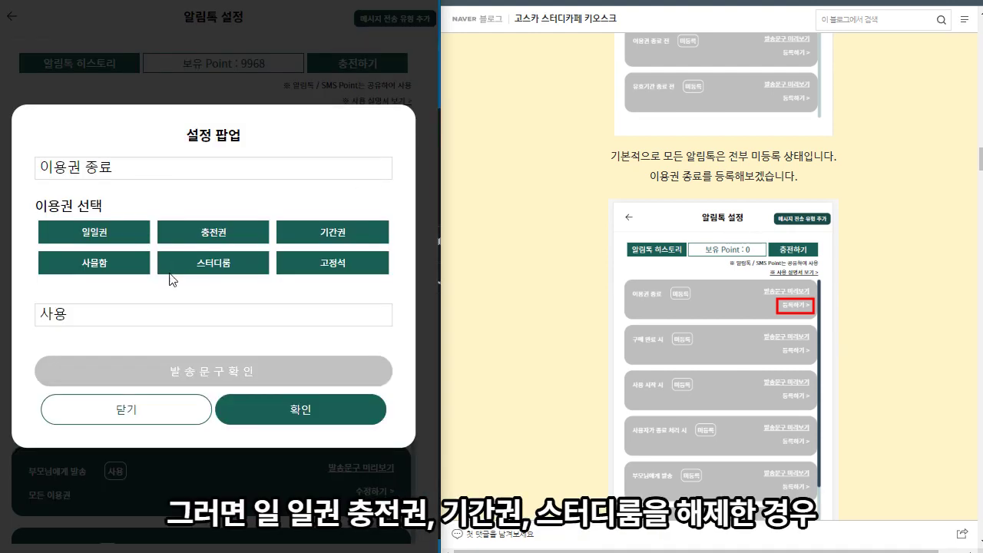
{"action": "left_click", "coordinate": [136, 231]}
{"action": "left_click", "coordinate": [219, 230]}
{"action": "left_click", "coordinate": [311, 230]}
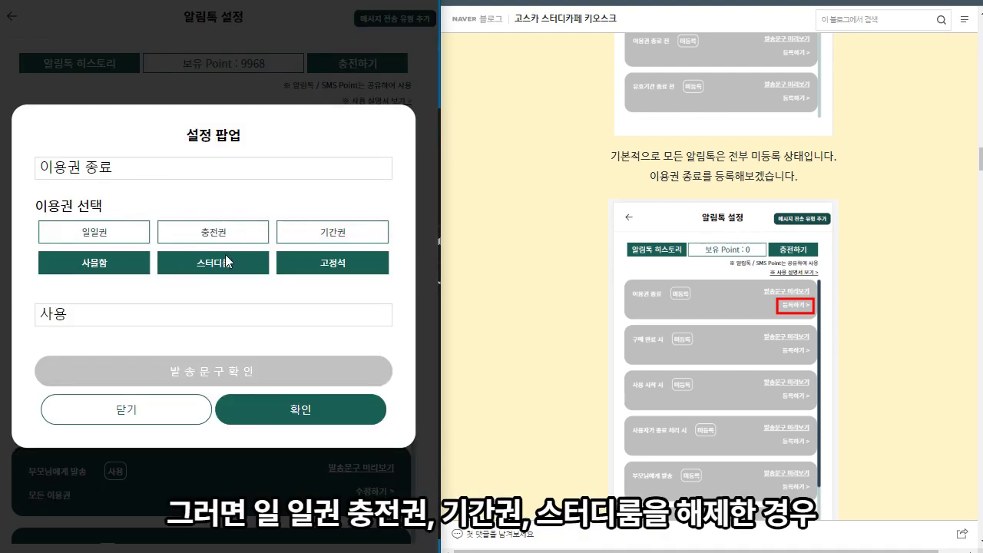
{"action": "left_click", "coordinate": [224, 262]}
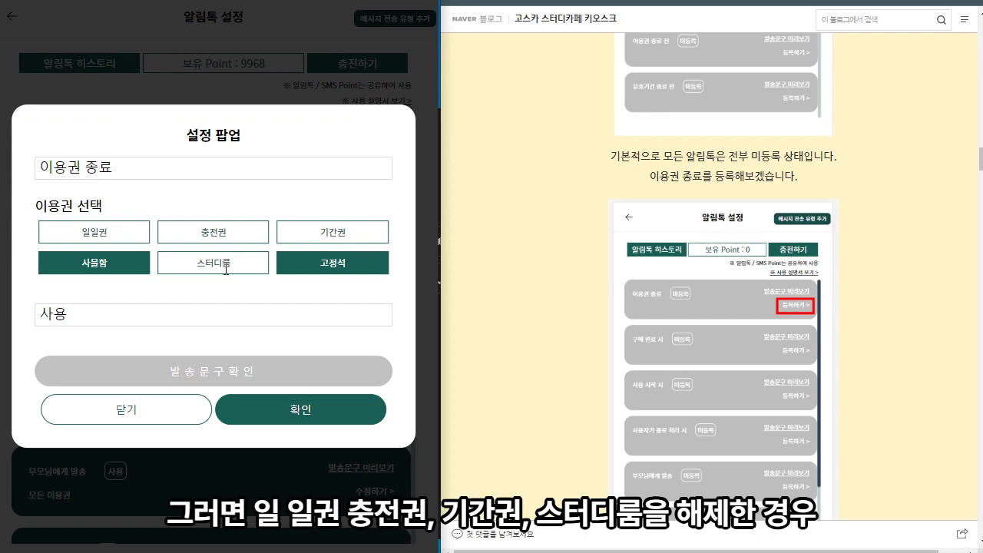
{"action": "left_click", "coordinate": [295, 409]}
{"action": "left_click", "coordinate": [216, 313]}
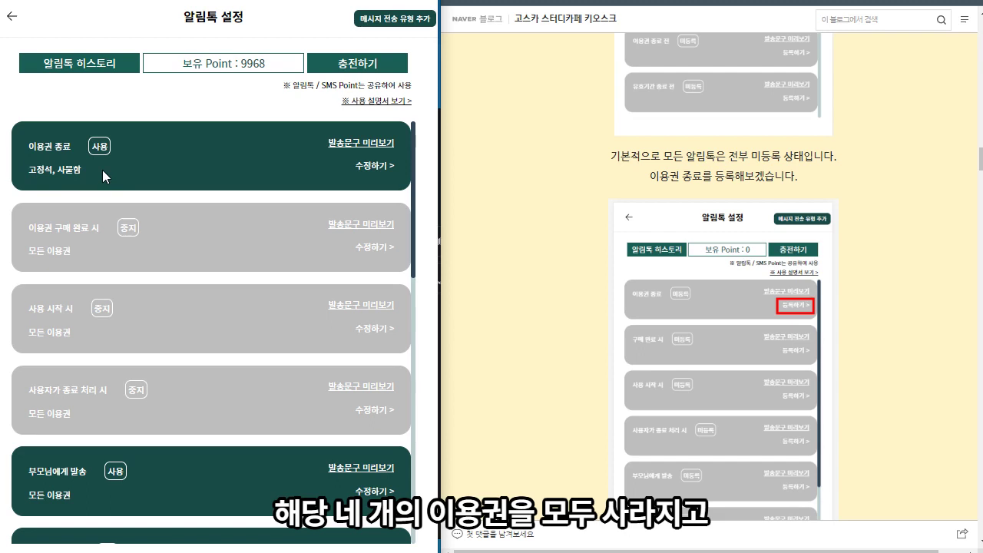
{"action": "left_click_drag", "start_coordinate": [37, 146], "coordinate": [88, 178]}
{"action": "left_click_drag", "start_coordinate": [37, 147], "coordinate": [100, 144]}
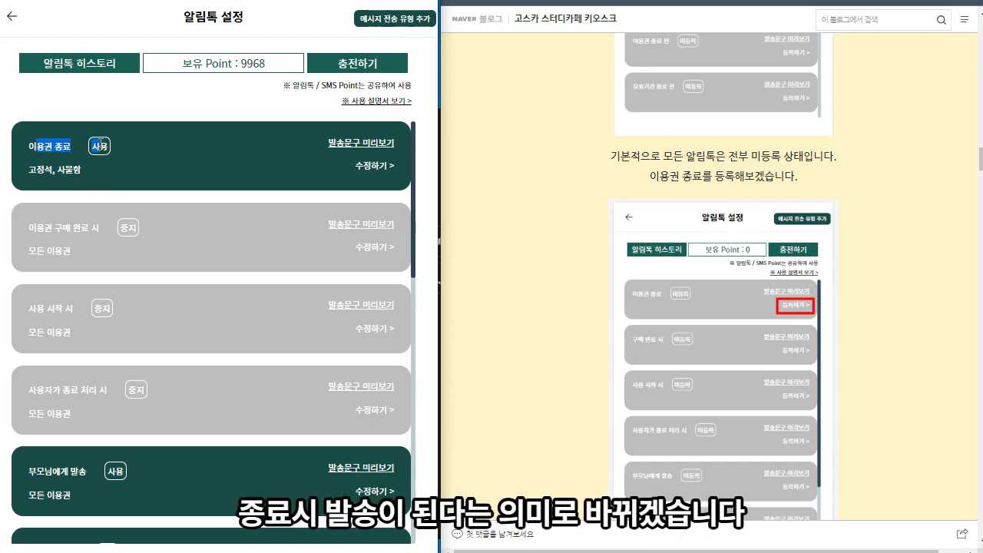
{"action": "left_click", "coordinate": [176, 175]}
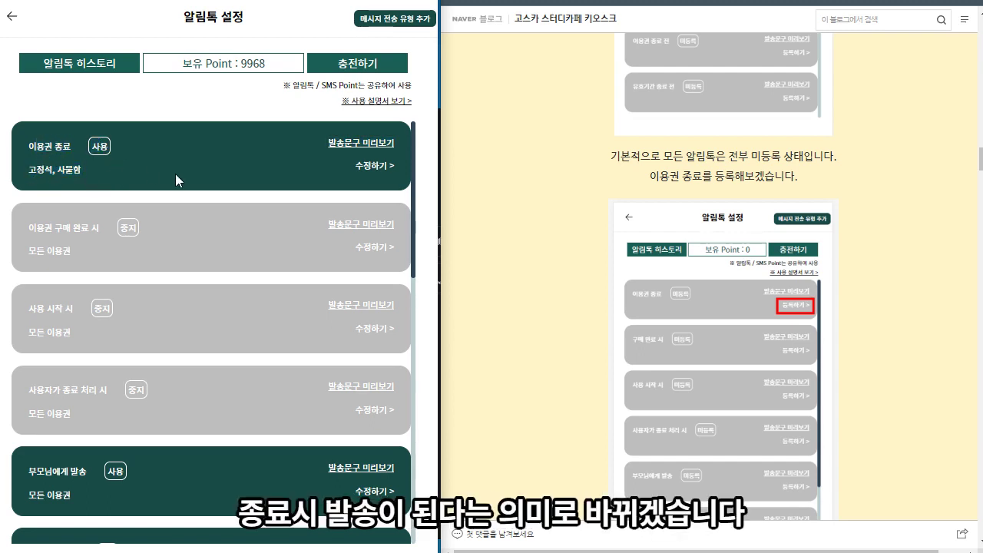
Add the line 교육중입니다. at the end of the 이용권 종료 message text, save the edit, and recheck the message.
{"action": "left_click", "coordinate": [351, 148]}
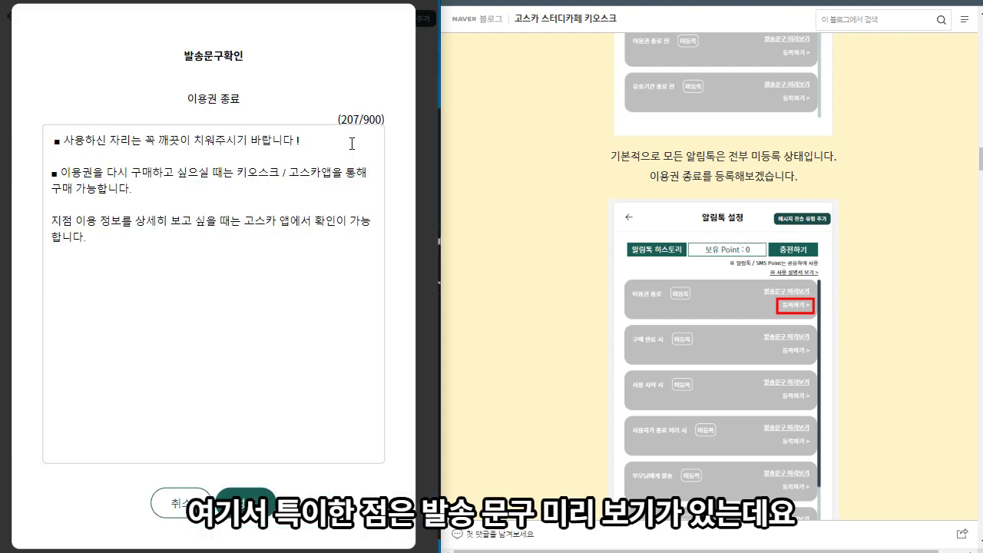
{"action": "left_click", "coordinate": [117, 243]}
{"action": "key", "text": "ctrl+a"}
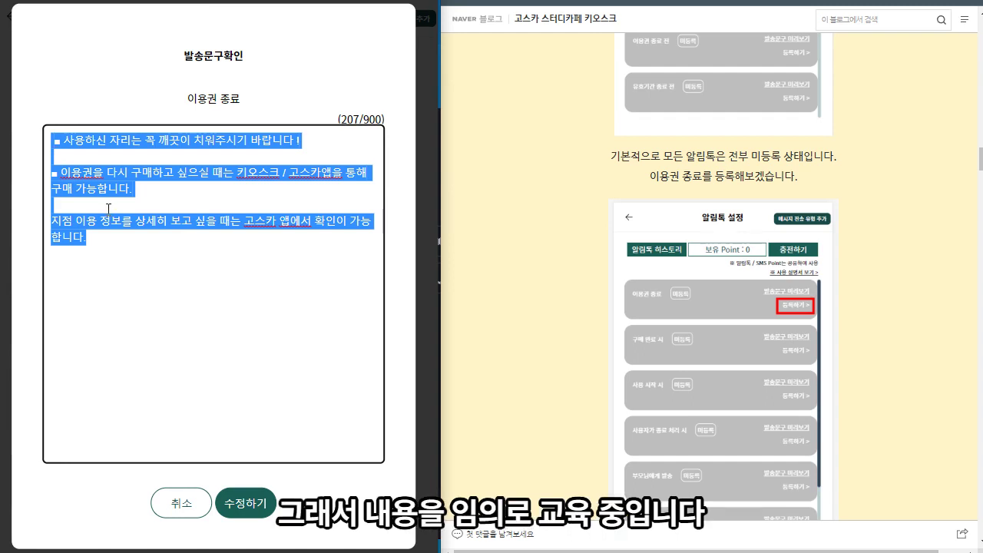
{"action": "left_click", "coordinate": [142, 246]}
{"action": "key", "text": "Return"}
{"action": "key", "text": "Return"}
{"action": "type", "text": "이"}
{"action": "type", "text": "교육ㄱ쥬ㅜ"}
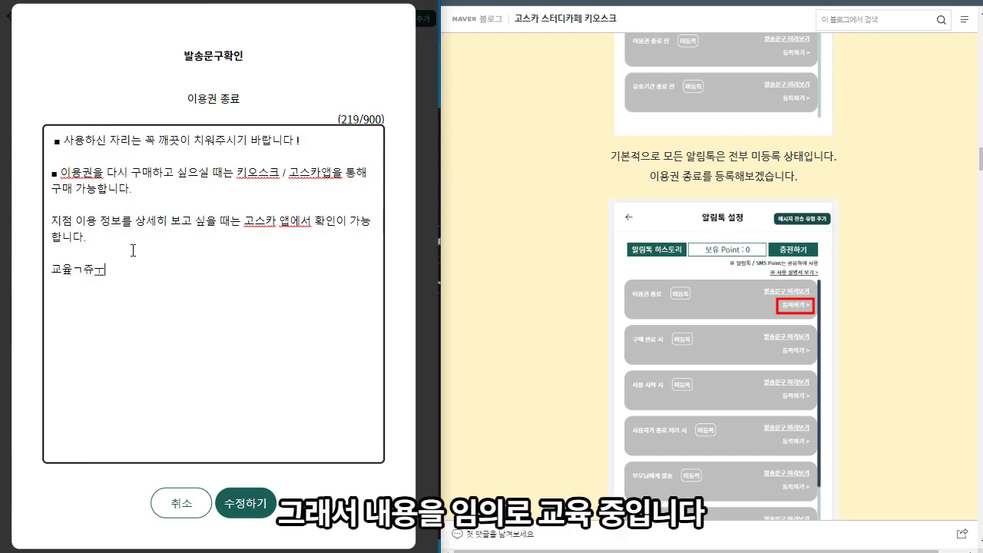
{"action": "type", "text": "중입니다."}
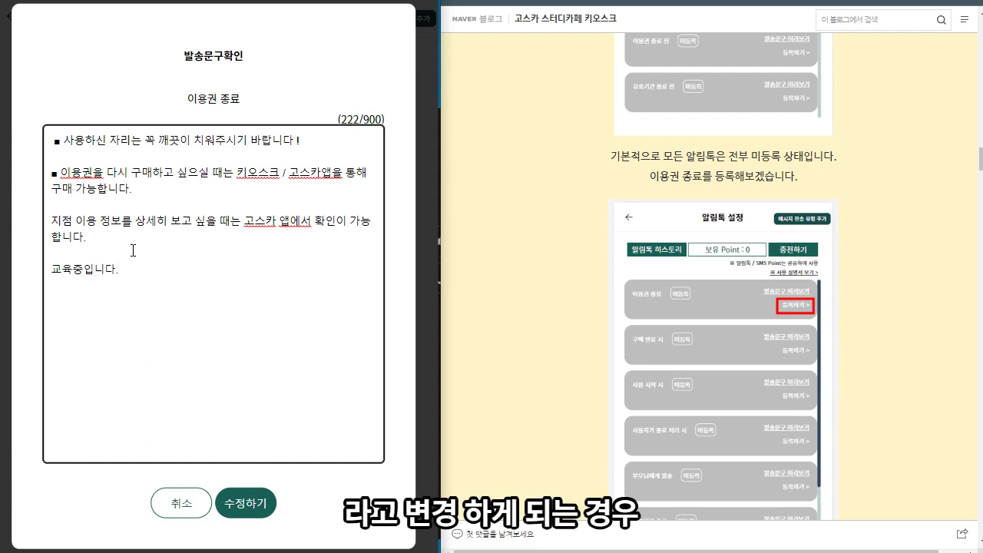
{"action": "left_click", "coordinate": [253, 503]}
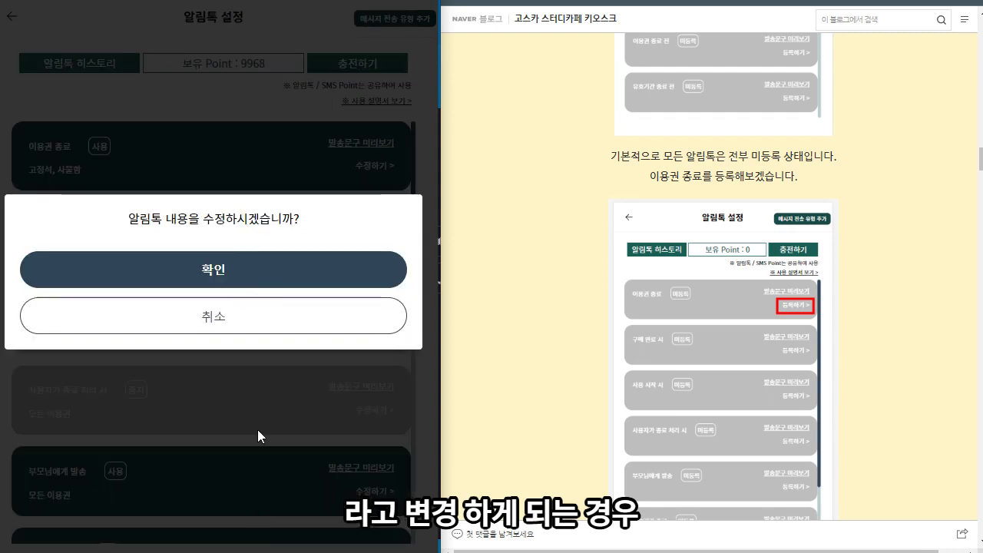
{"action": "left_click", "coordinate": [263, 281]}
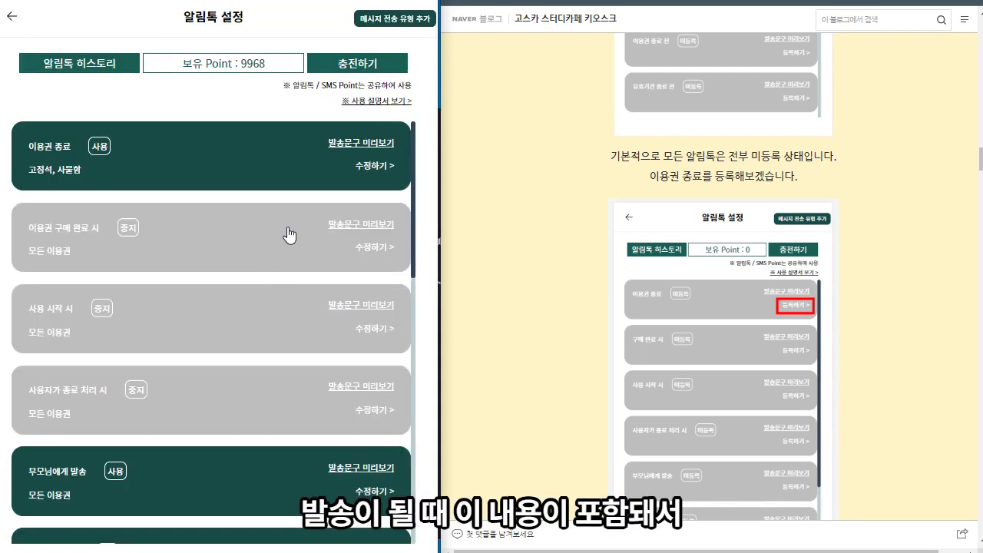
{"action": "left_click", "coordinate": [342, 144]}
{"action": "left_click", "coordinate": [182, 504]}
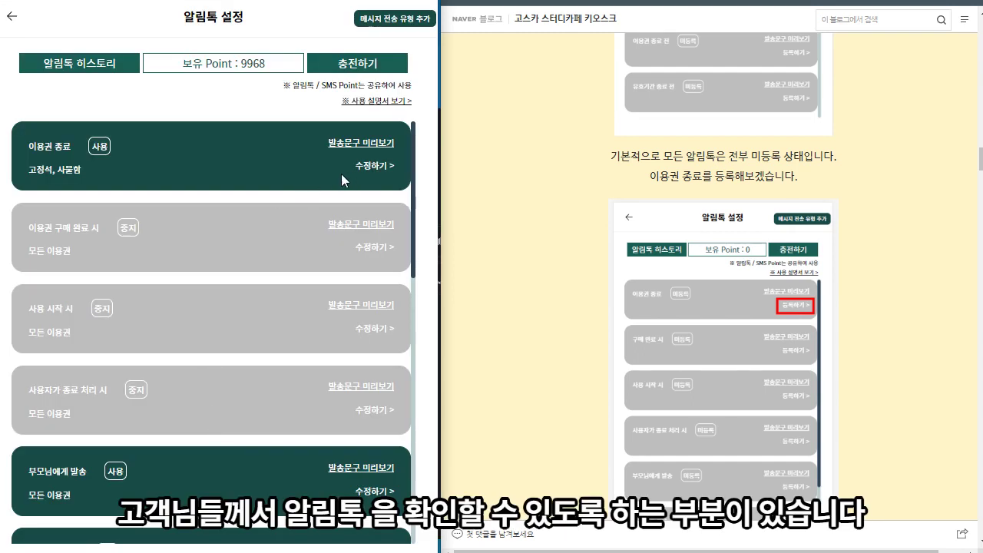
Delete the 이용권 종료 alimtalk by setting its usage status to 삭제 and confirming the change.
{"action": "scroll", "coordinate": [537, 257], "scroll_direction": "down", "scroll_amount": 10}
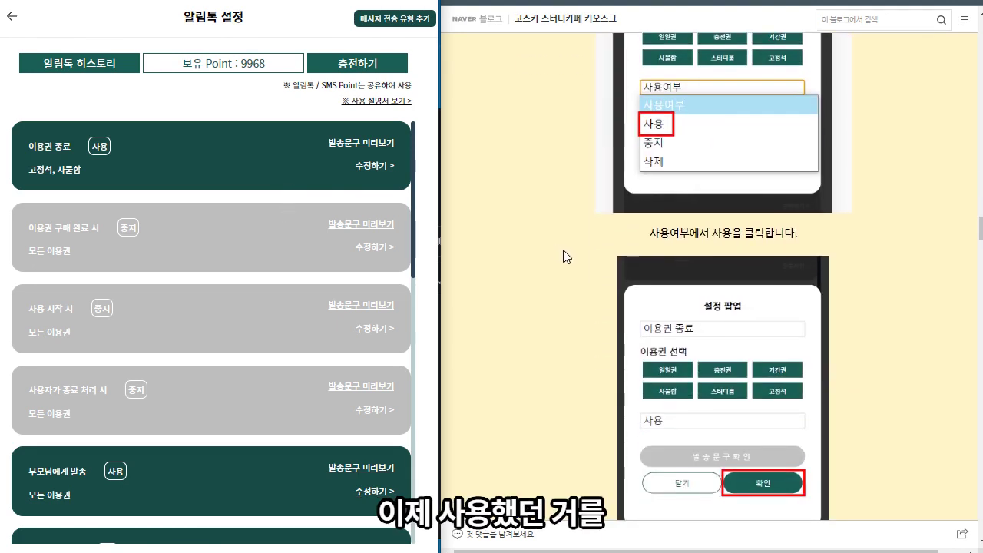
{"action": "left_click", "coordinate": [380, 164]}
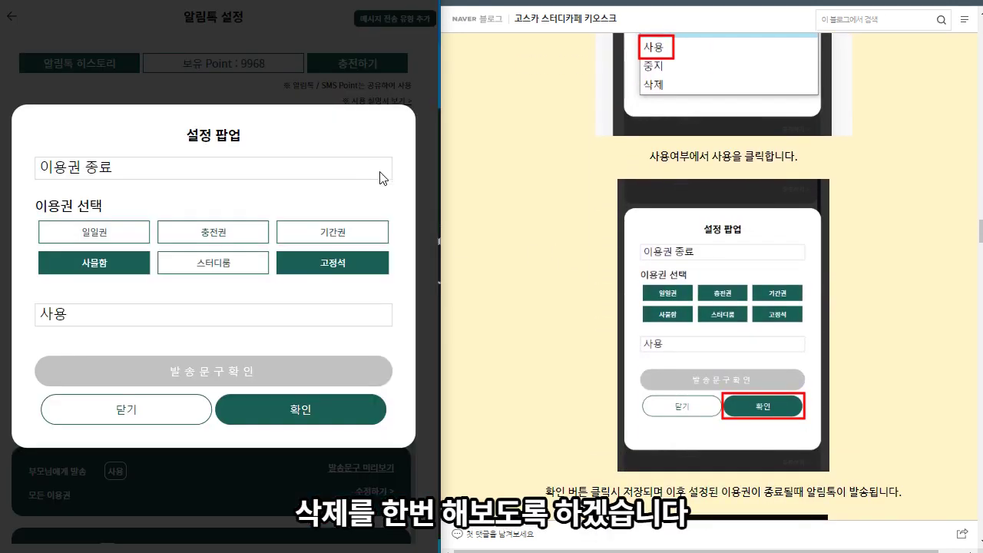
{"action": "left_click", "coordinate": [170, 321]}
{"action": "left_click", "coordinate": [112, 395]}
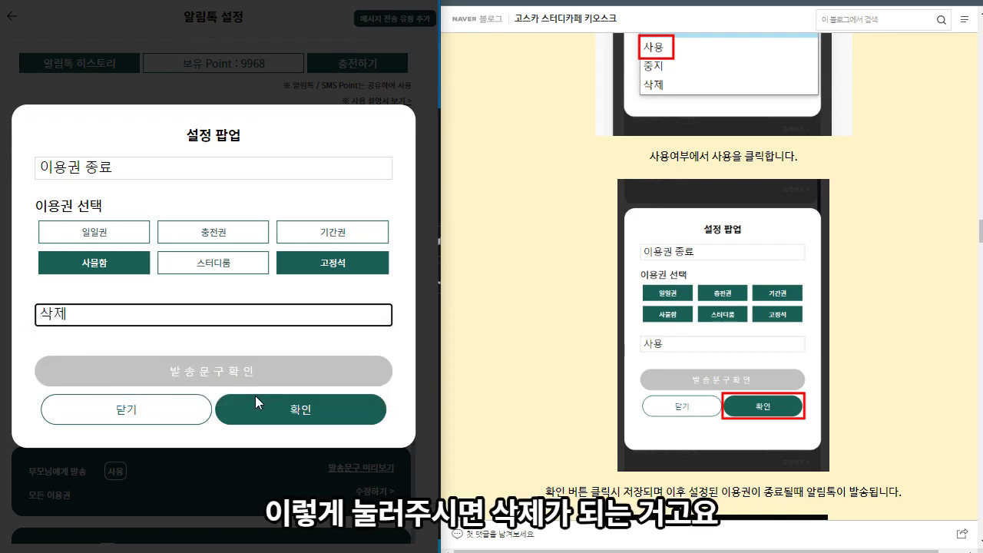
{"action": "left_click", "coordinate": [282, 415]}
{"action": "left_click", "coordinate": [231, 313]}
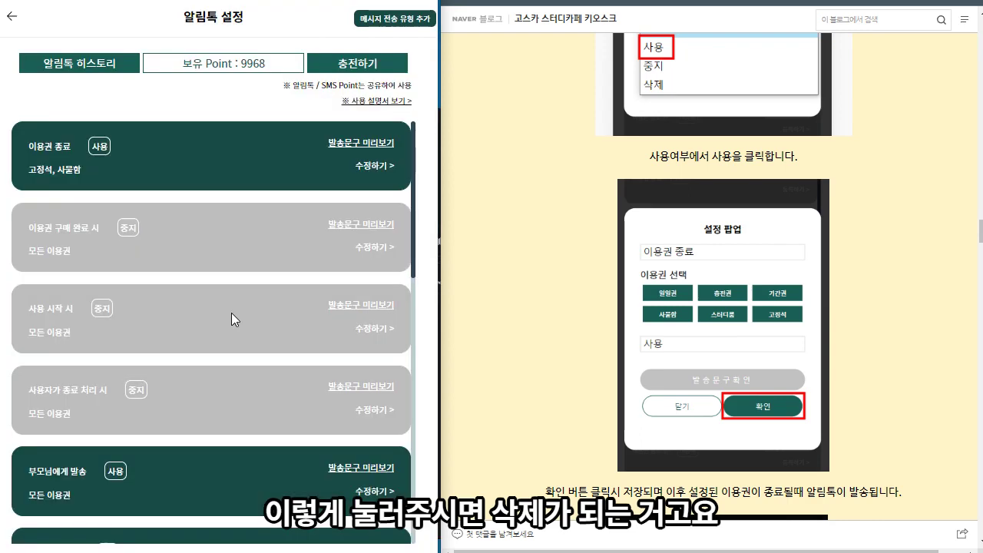
Open the 이용권 구매 완료 시 alimtalk for editing and select 사용 as its usage status.
{"action": "left_click", "coordinate": [374, 164]}
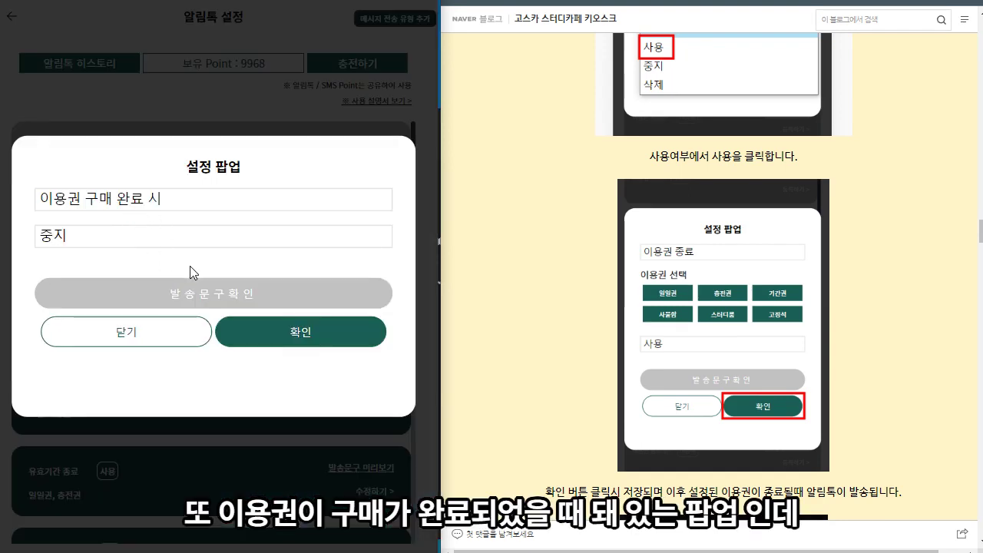
{"action": "left_click", "coordinate": [147, 242]}
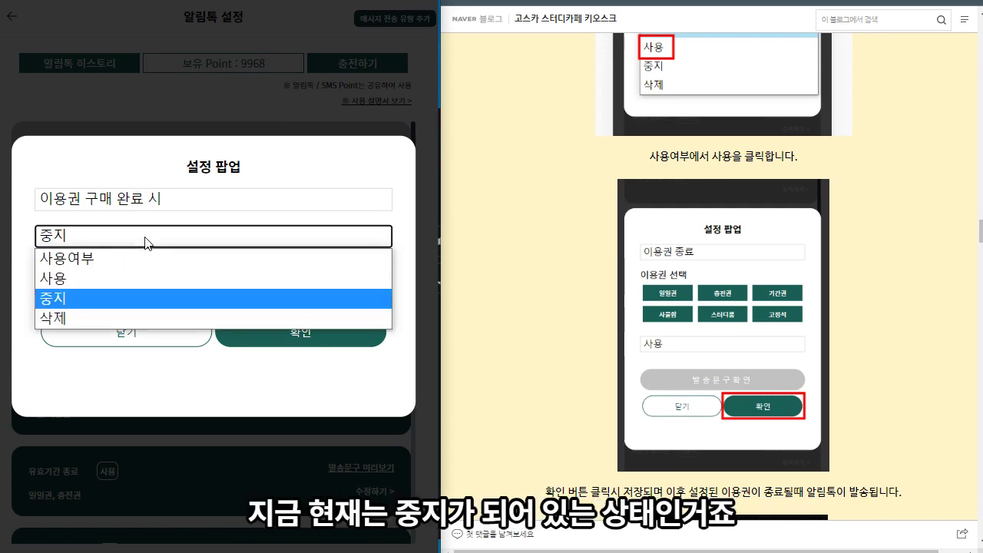
{"action": "left_click", "coordinate": [127, 278]}
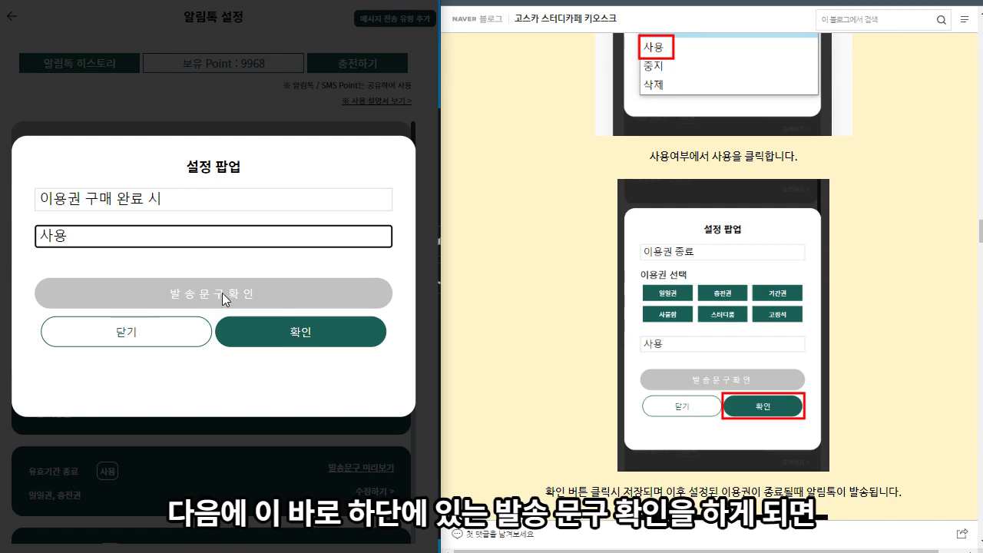
Open the 이용권 구매 완료 시 message text and review its 이용방법 and 입실 방법 sections.
{"action": "left_click", "coordinate": [223, 295]}
{"action": "left_click", "coordinate": [192, 274]}
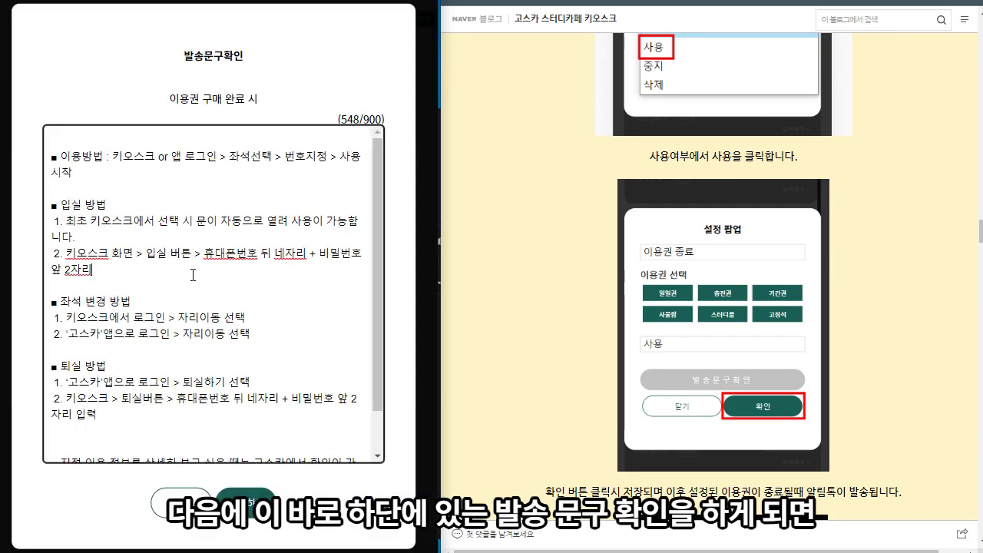
{"action": "scroll", "coordinate": [192, 274], "scroll_direction": "down", "scroll_amount": 2}
{"action": "left_click_drag", "start_coordinate": [199, 432], "coordinate": [102, 286]}
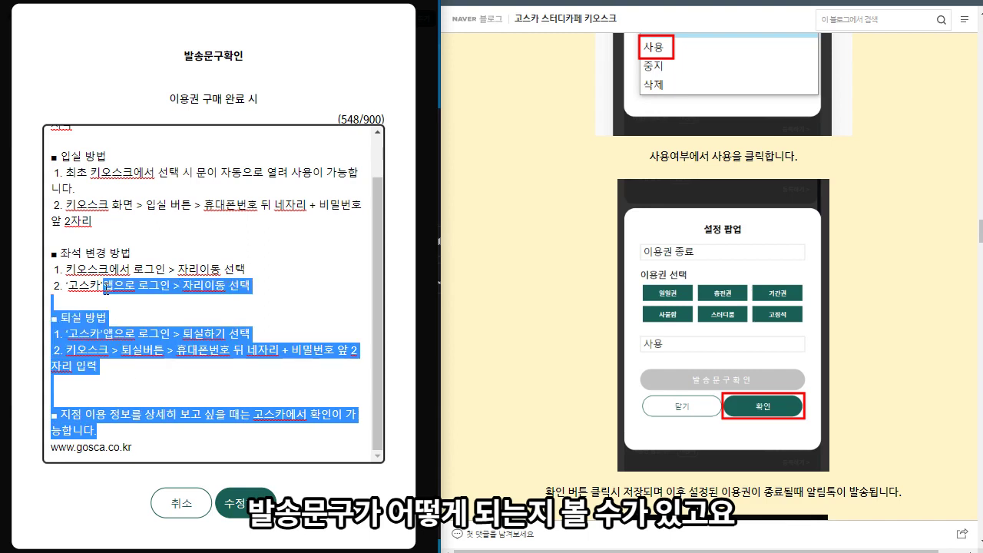
{"action": "scroll", "coordinate": [105, 285], "scroll_direction": "up", "scroll_amount": 2}
{"action": "left_click", "coordinate": [120, 232]}
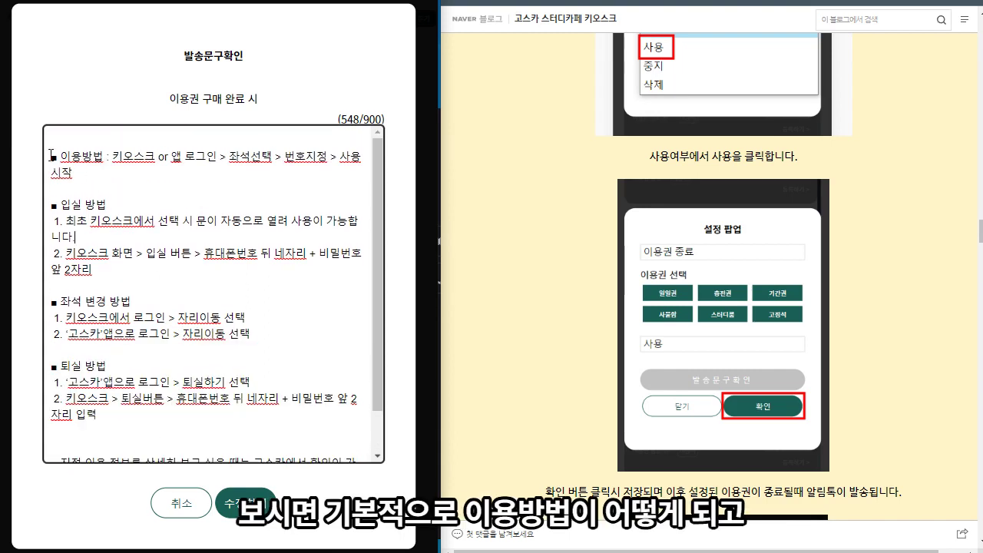
{"action": "left_click_drag", "start_coordinate": [51, 155], "coordinate": [83, 168]}
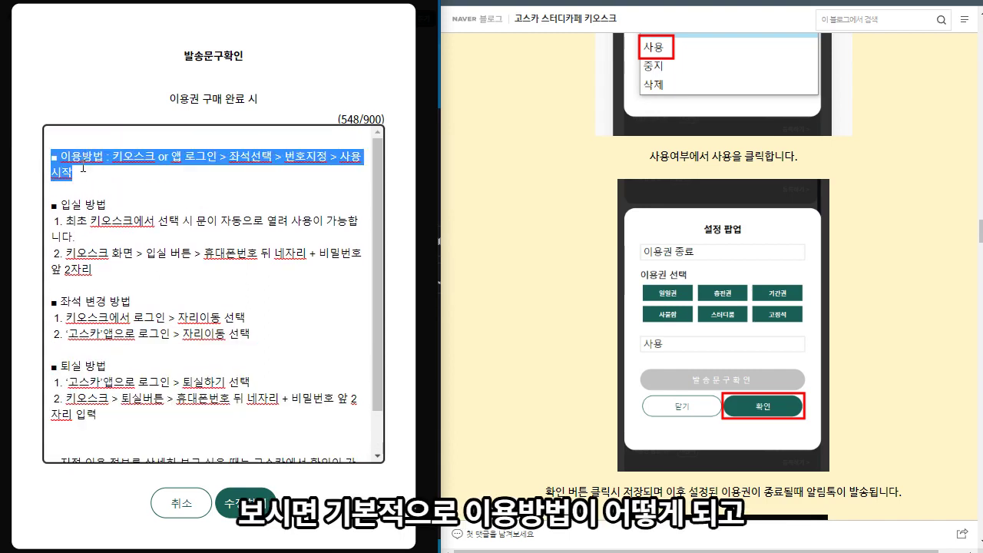
{"action": "left_click_drag", "start_coordinate": [51, 204], "coordinate": [117, 266]}
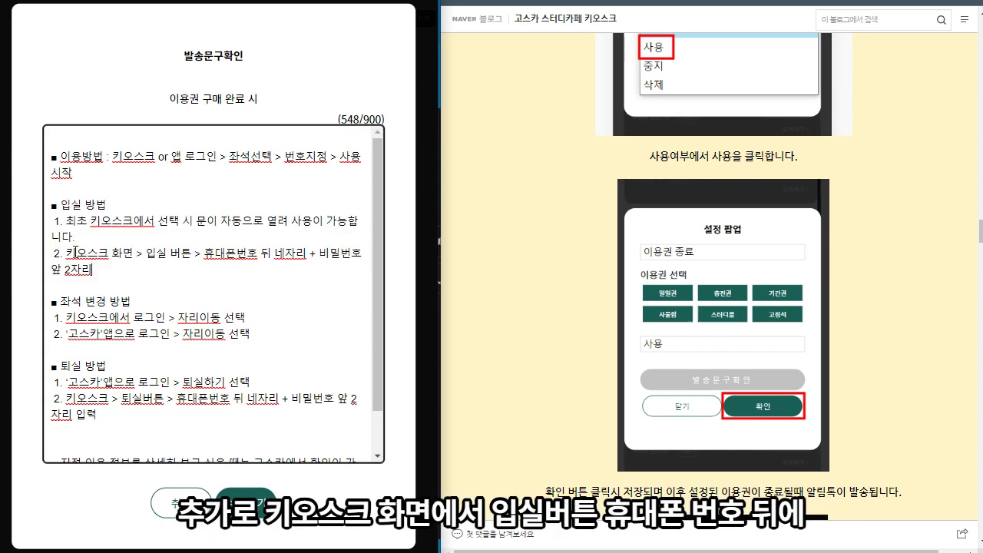
{"action": "left_click_drag", "start_coordinate": [61, 254], "coordinate": [277, 265]}
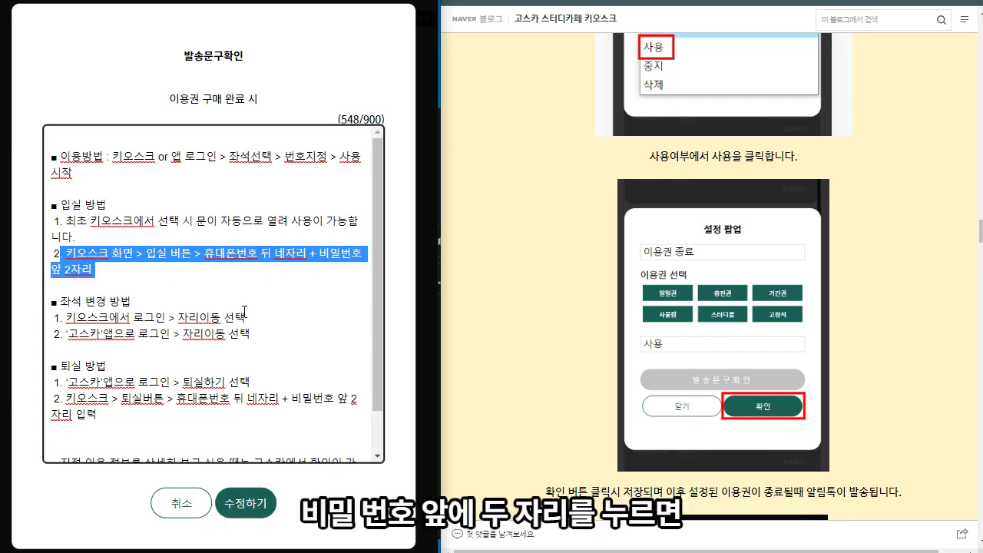
{"action": "left_click", "coordinate": [223, 285]}
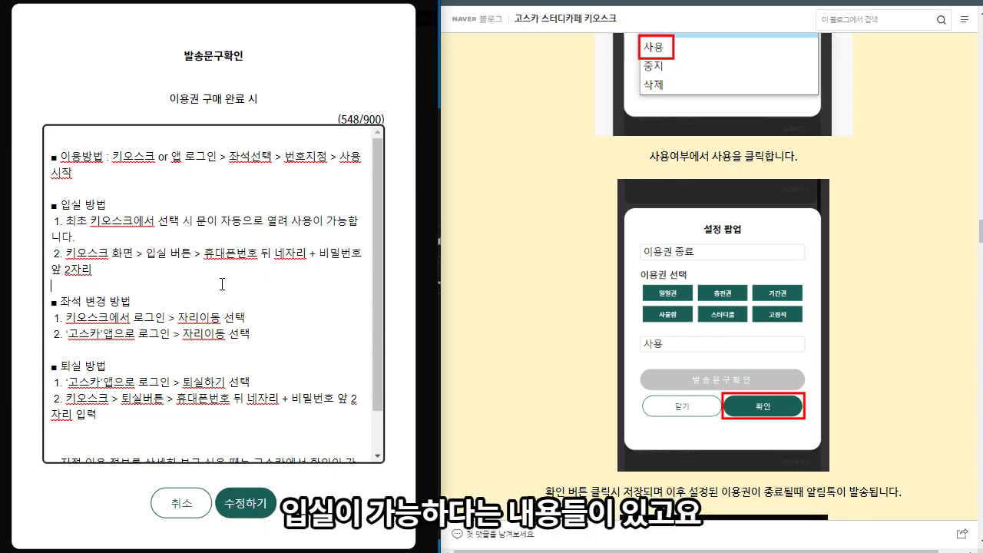
Review the 좌석 변경 방법, 퇴실 방법 and branch information sections of the 이용권 구매 완료 시 message.
{"action": "scroll", "coordinate": [232, 305], "scroll_direction": "down", "scroll_amount": 2}
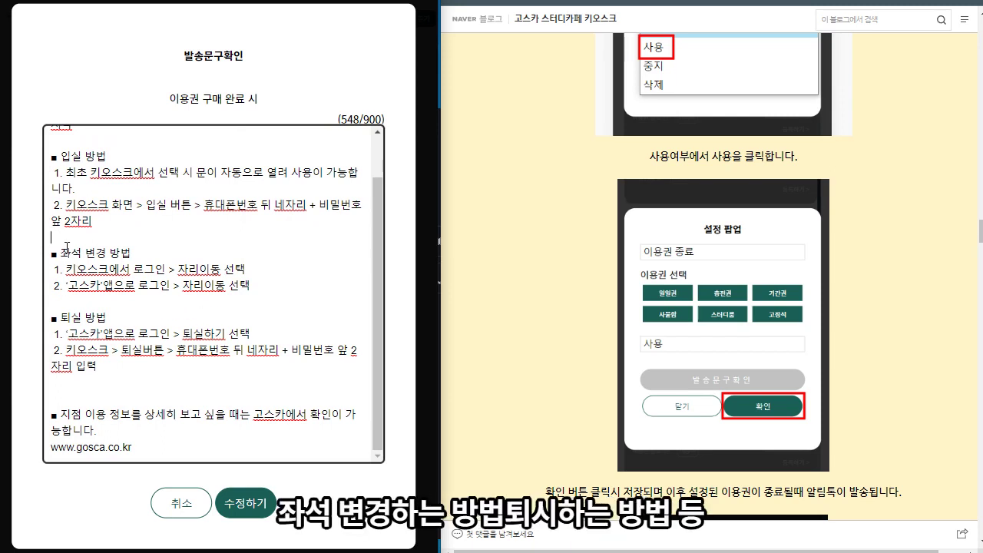
{"action": "left_click_drag", "start_coordinate": [60, 253], "coordinate": [115, 349]}
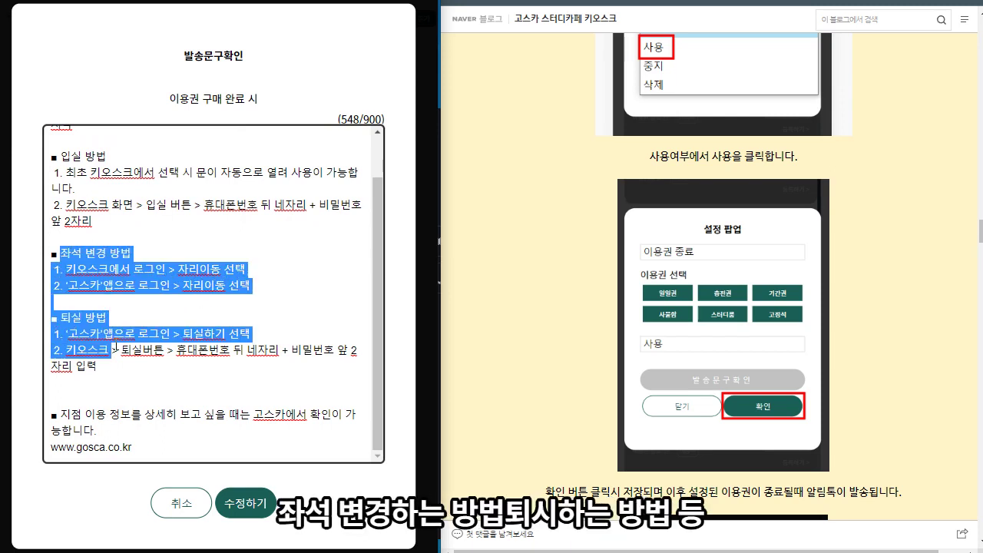
{"action": "left_click", "coordinate": [164, 394]}
{"action": "mouse_move", "coordinate": [61, 415]}
{"action": "left_mouse_down"}
{"action": "mouse_move", "coordinate": [154, 414]}
{"action": "mouse_move", "coordinate": [165, 430]}
{"action": "mouse_move", "coordinate": [61, 415]}
{"action": "left_mouse_up"}
{"action": "left_click", "coordinate": [165, 449]}
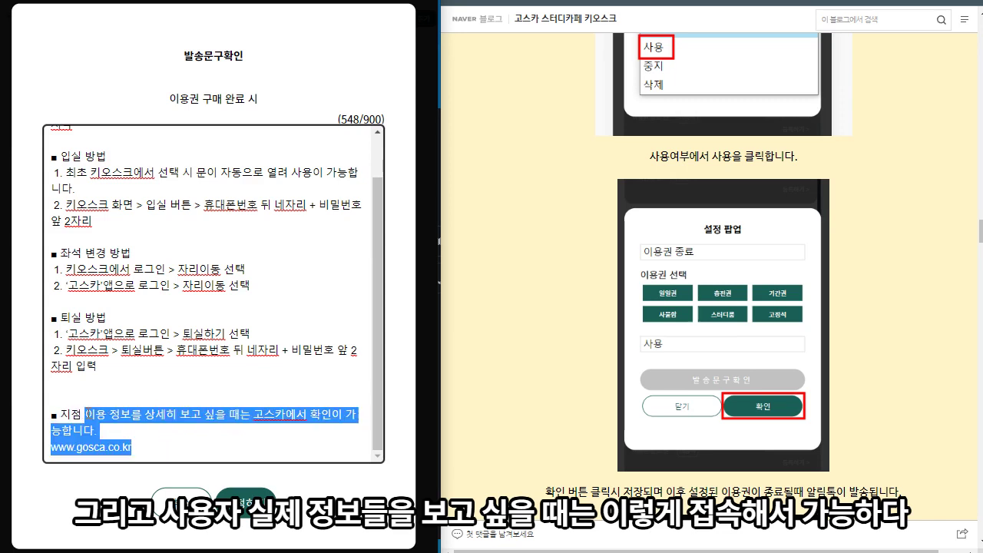
{"action": "left_click", "coordinate": [187, 391]}
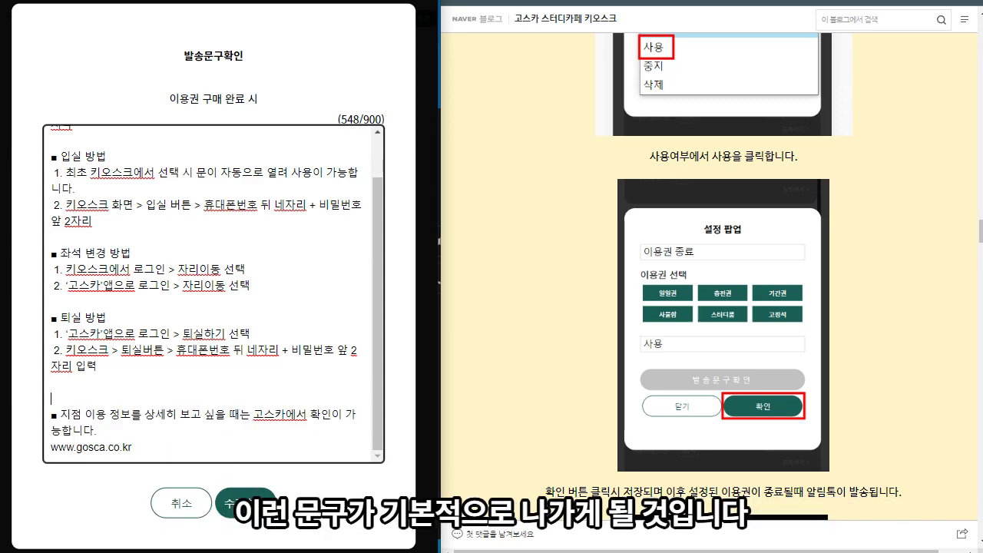
{"action": "left_click", "coordinate": [176, 449]}
{"action": "key", "text": "Return"}
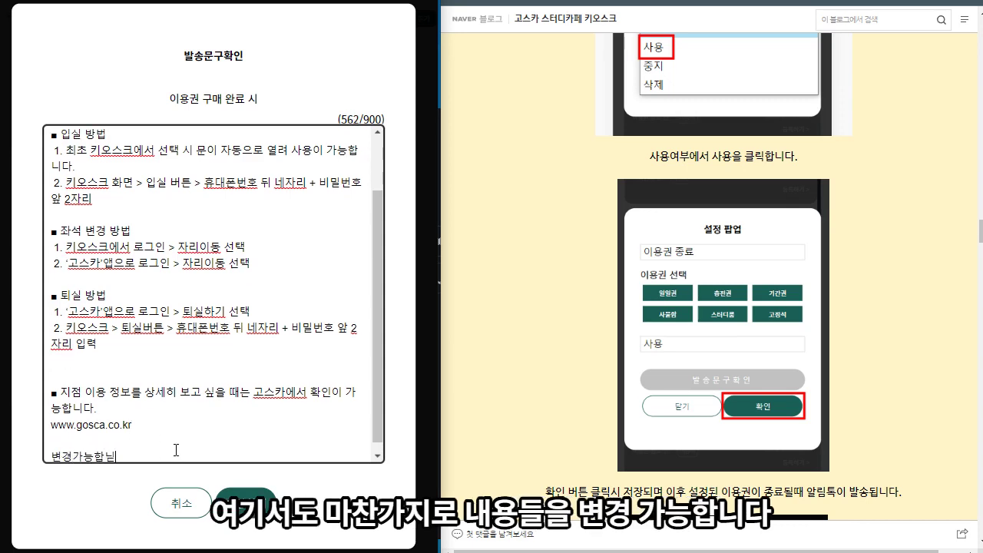
{"action": "key", "text": "BackSpace"}
{"action": "key", "text": "BackSpace"}
{"action": "key", "text": "BackSpace"}
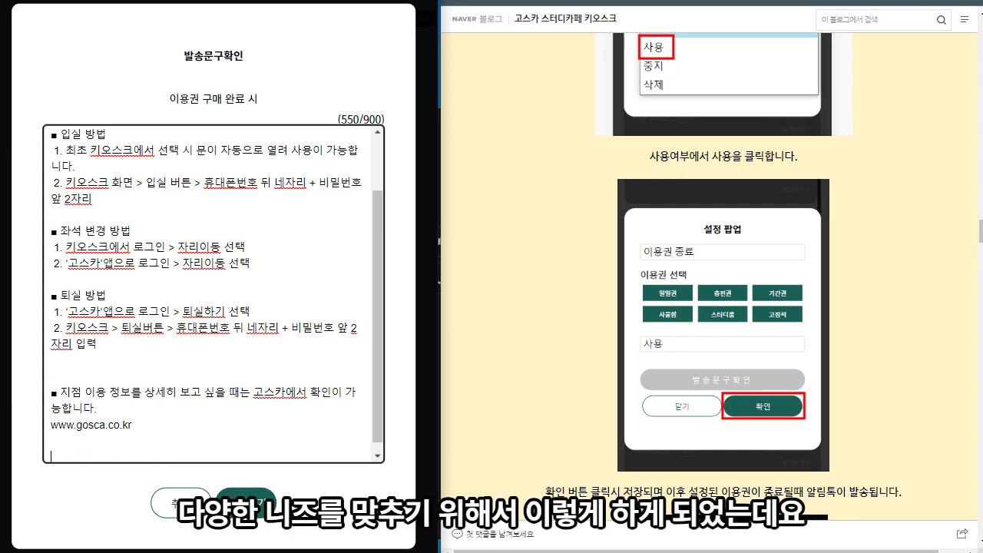
Save the 이용권 구매 완료 시 message text and close its settings popup to return to the alimtalk list.
{"action": "left_click", "coordinate": [245, 499]}
{"action": "left_click", "coordinate": [225, 280]}
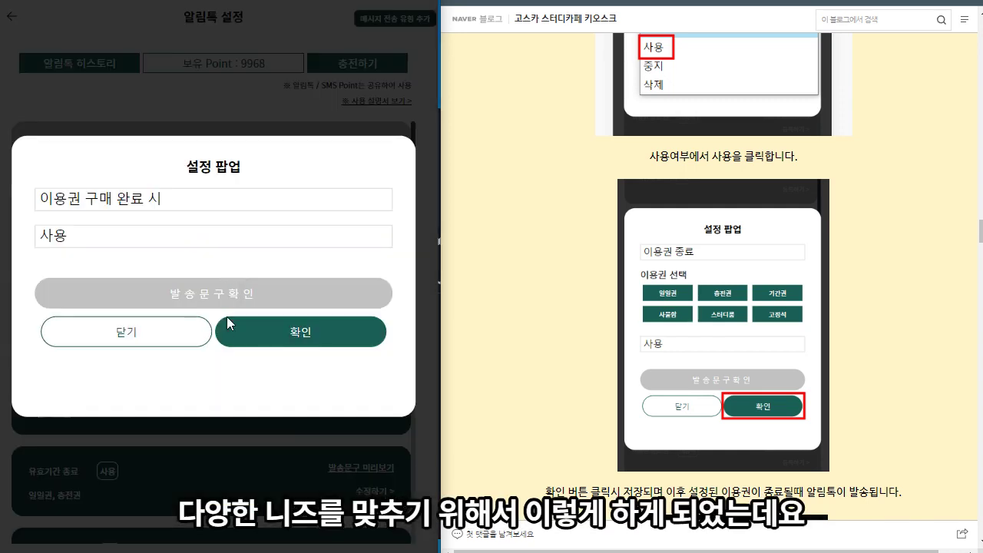
{"action": "left_click", "coordinate": [176, 338]}
{"action": "scroll", "coordinate": [206, 401], "scroll_direction": "down", "scroll_amount": 5}
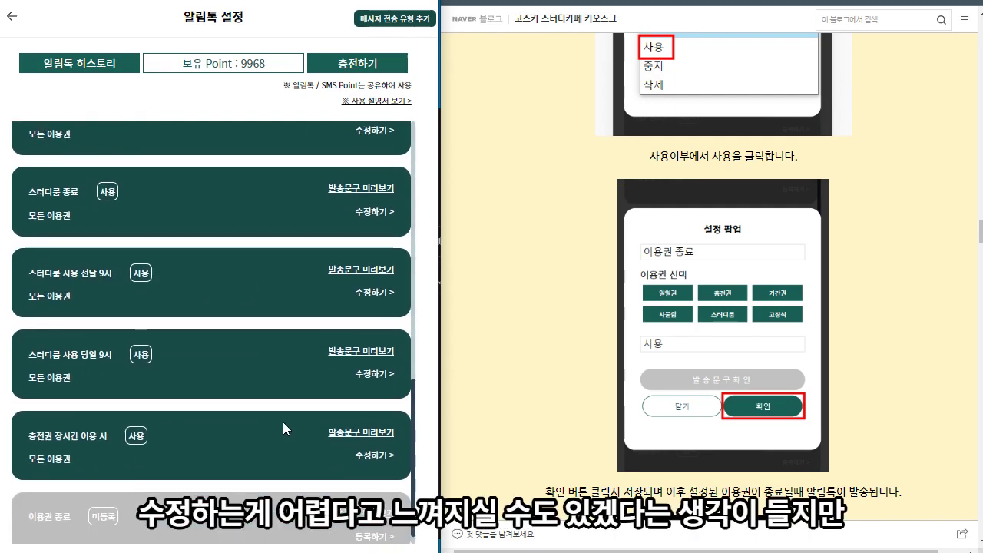
Review the alimtalk list and the blog's section on the default 이용권 종료 message text and its sent example.
{"action": "scroll", "coordinate": [257, 413], "scroll_direction": "up", "scroll_amount": 3}
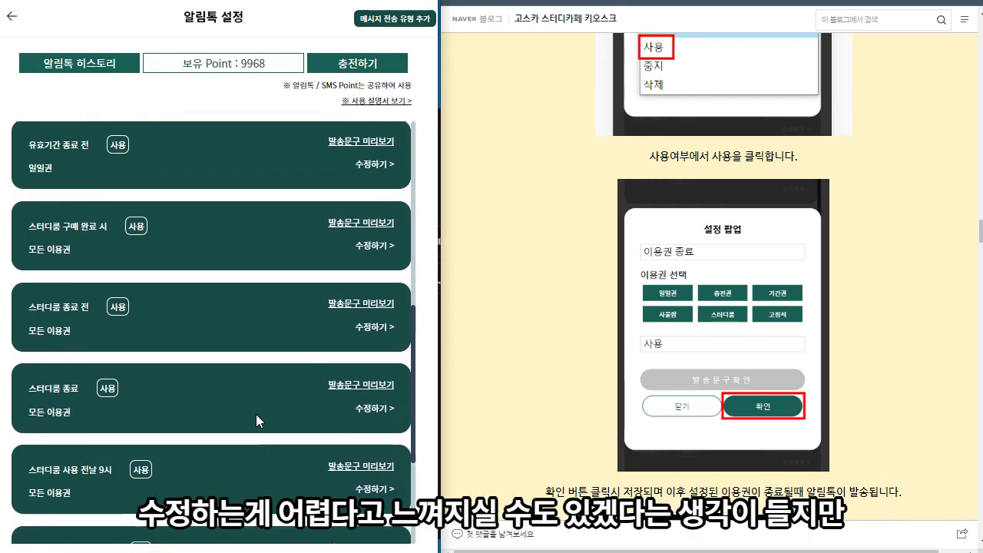
{"action": "scroll", "coordinate": [256, 414], "scroll_direction": "up", "scroll_amount": 5}
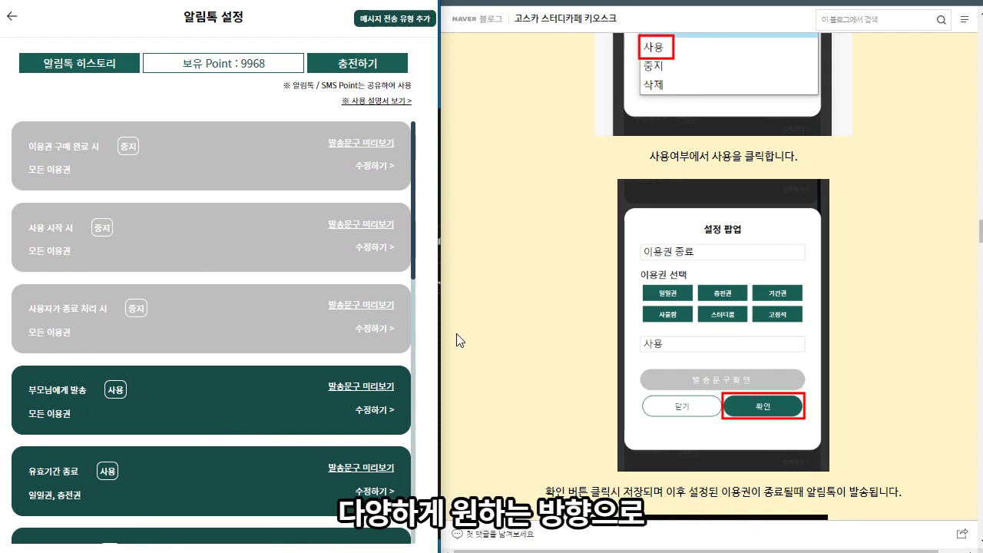
{"action": "scroll", "coordinate": [460, 340], "scroll_direction": "down", "scroll_amount": 10}
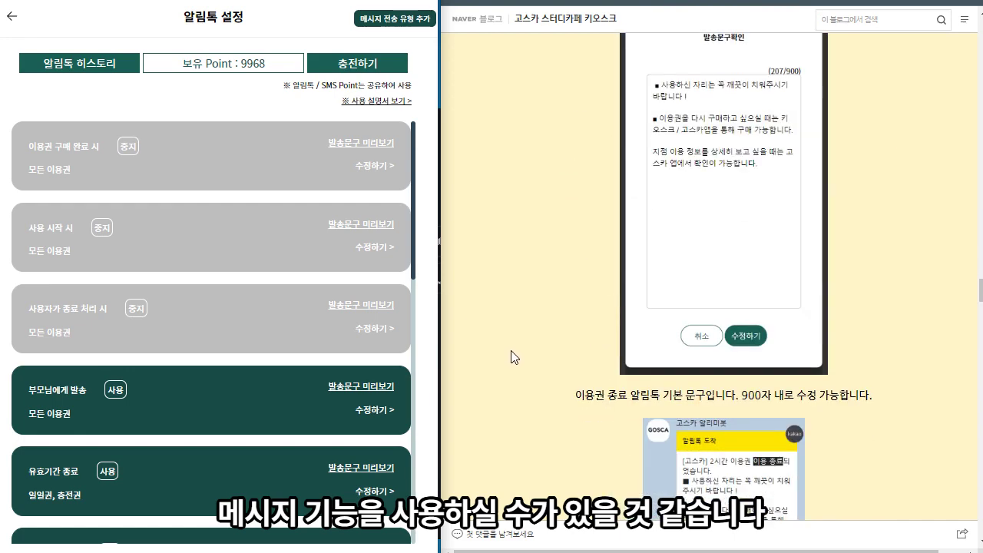
{"action": "scroll", "coordinate": [514, 359], "scroll_direction": "down", "scroll_amount": 3}
{"action": "scroll", "coordinate": [518, 363], "scroll_direction": "up", "scroll_amount": 1}
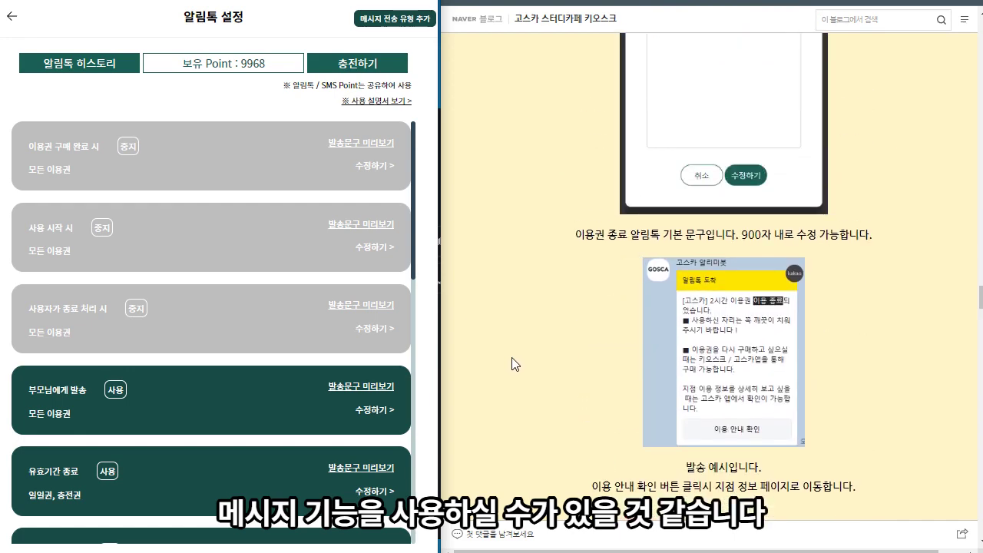
Enlarge the blog's sent-message example, preview the 사용 시작 시 message text, and close both views.
{"action": "left_click", "coordinate": [762, 371]}
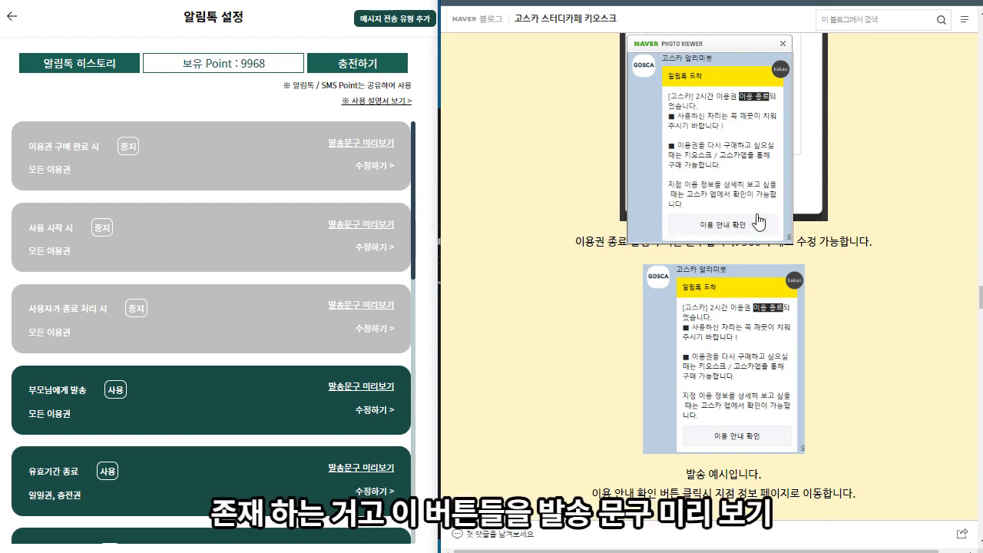
{"action": "left_click", "coordinate": [381, 225]}
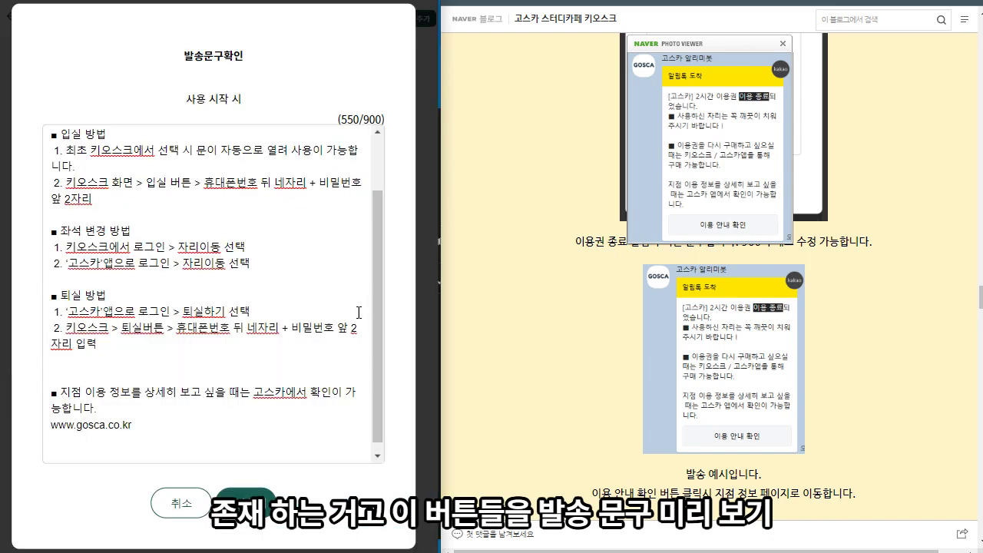
{"action": "left_click", "coordinate": [176, 502]}
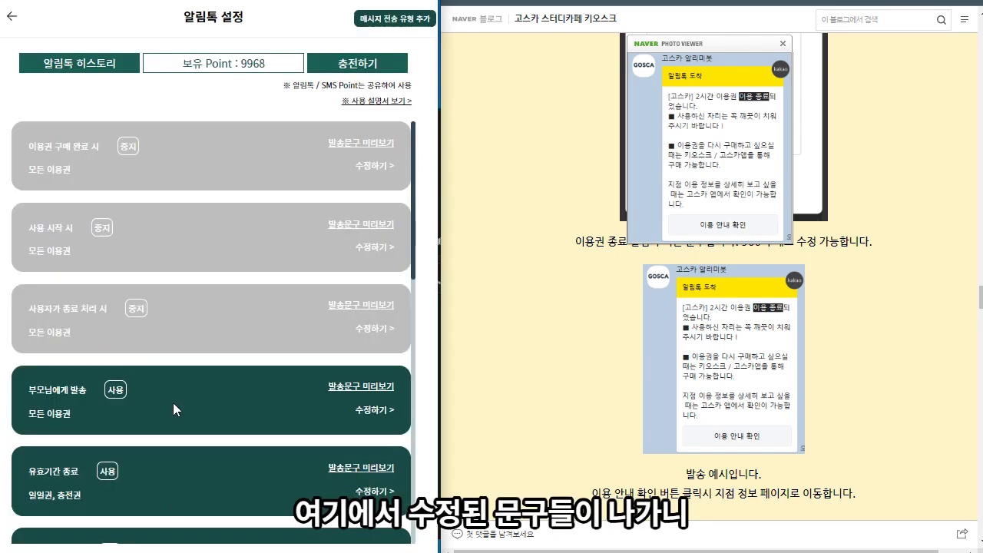
{"action": "left_click", "coordinate": [699, 252]}
Following the blog's 알림톡 히스토리 section, review the alimtalk sending history and return to the alimtalk settings.
{"action": "scroll", "coordinate": [791, 300], "scroll_direction": "down", "scroll_amount": 3}
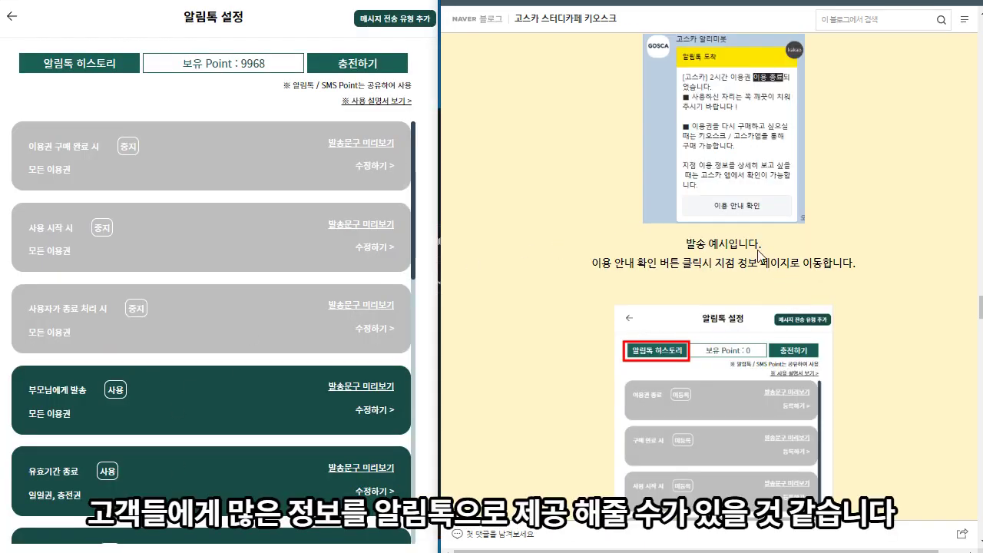
{"action": "scroll", "coordinate": [729, 264], "scroll_direction": "down", "scroll_amount": 1}
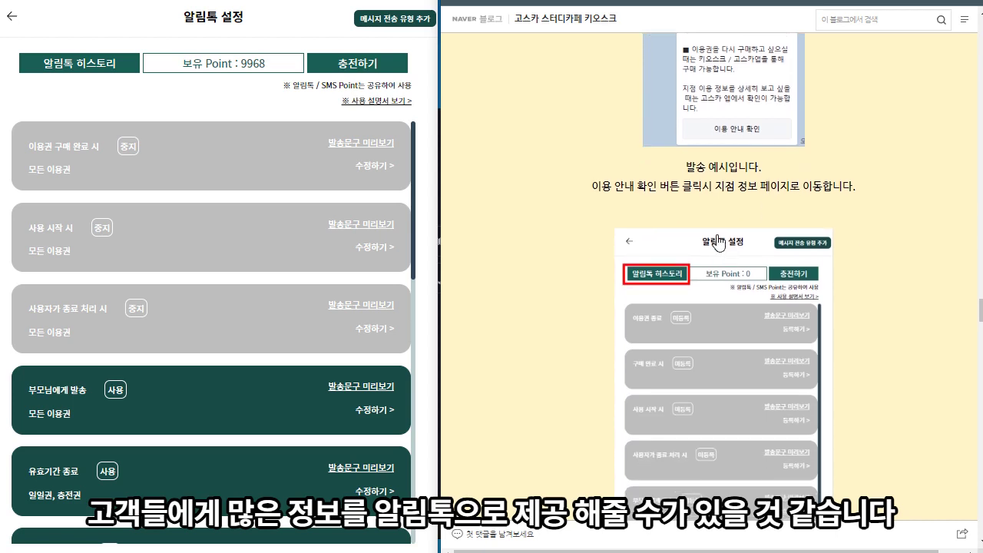
{"action": "scroll", "coordinate": [718, 230], "scroll_direction": "down", "scroll_amount": 1}
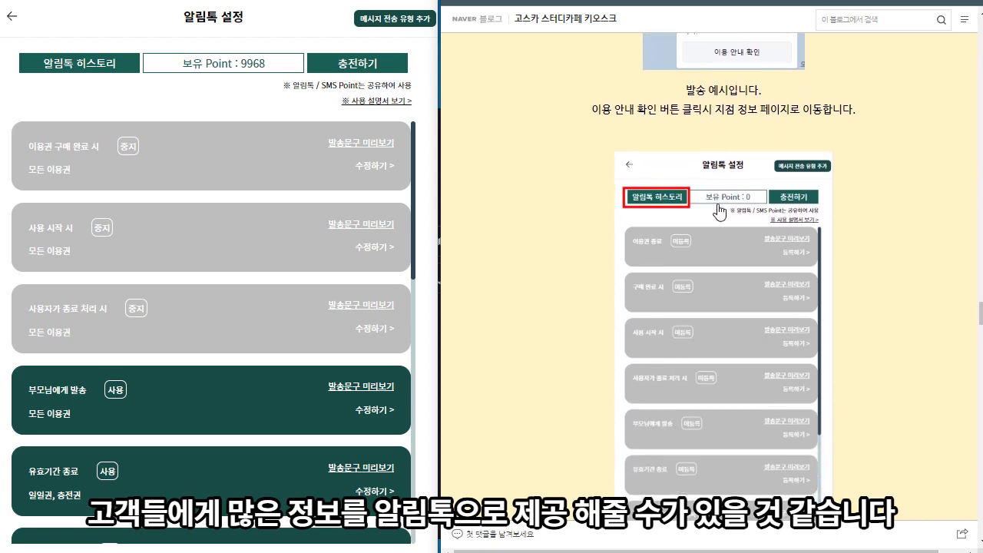
{"action": "scroll", "coordinate": [728, 210], "scroll_direction": "down", "scroll_amount": 1}
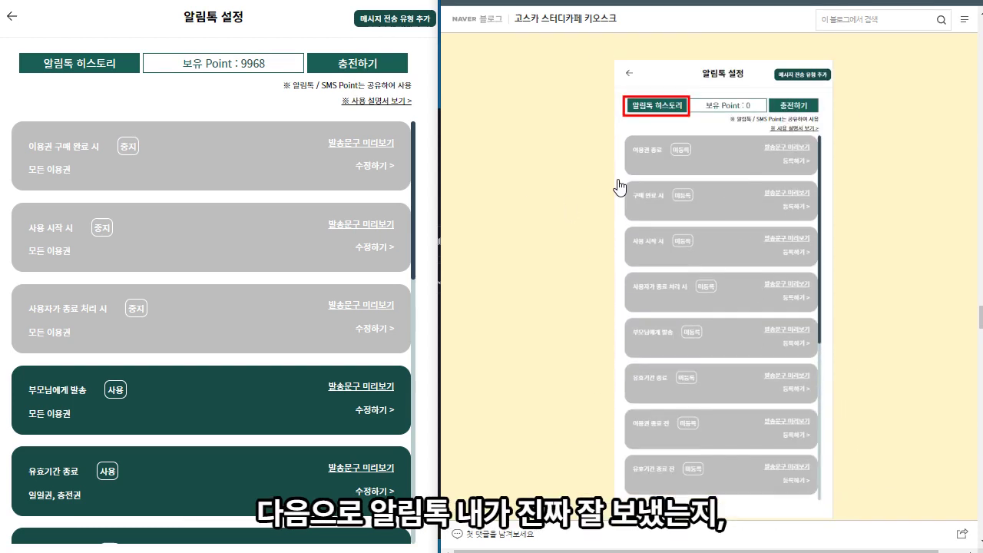
{"action": "left_click", "coordinate": [96, 76]}
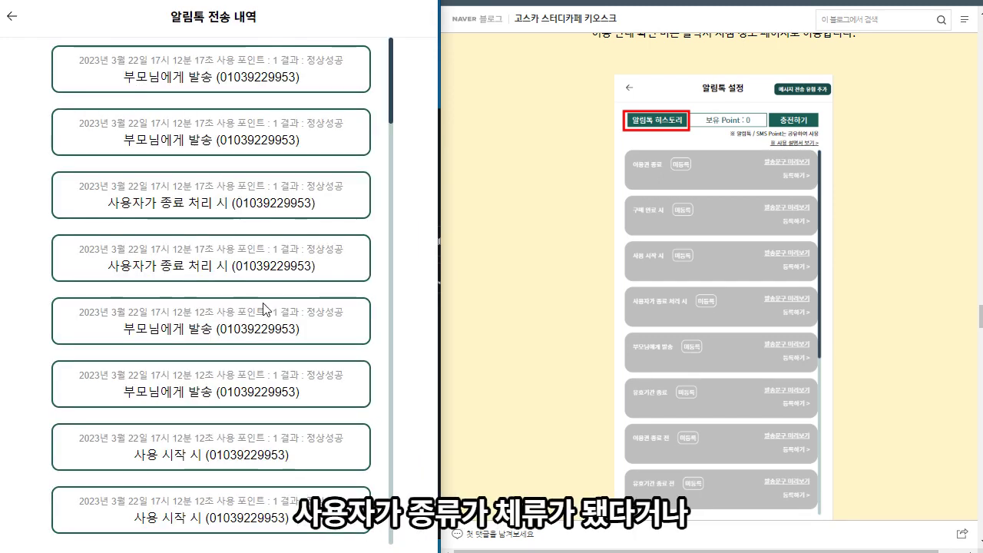
{"action": "scroll", "coordinate": [263, 299], "scroll_direction": "down", "scroll_amount": 2}
{"action": "scroll", "coordinate": [263, 300], "scroll_direction": "down", "scroll_amount": 10}
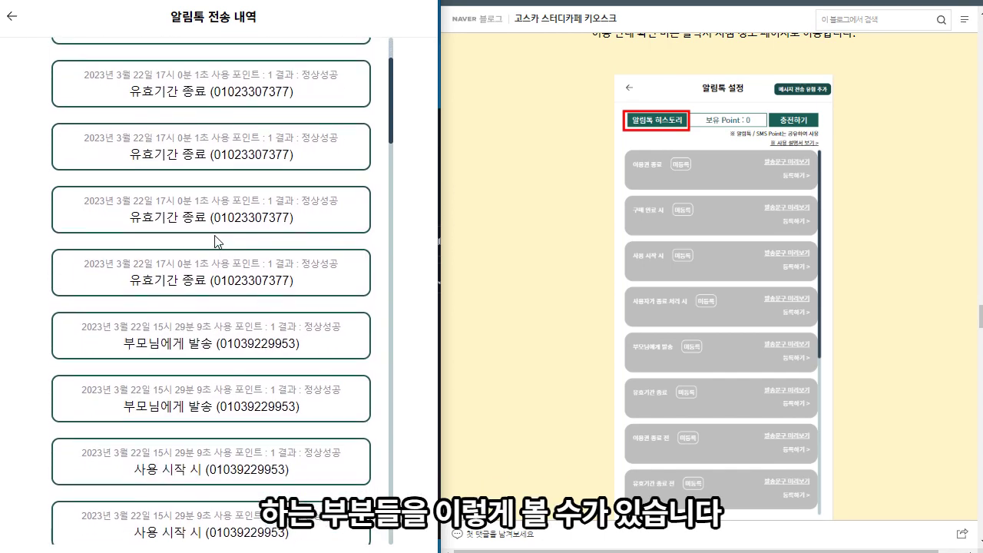
{"action": "left_click", "coordinate": [17, 23]}
Read the blog's instructions on registering 이용권 종료 전 and its 시간 설정 fields.
{"action": "scroll", "coordinate": [556, 315], "scroll_direction": "down", "scroll_amount": 5}
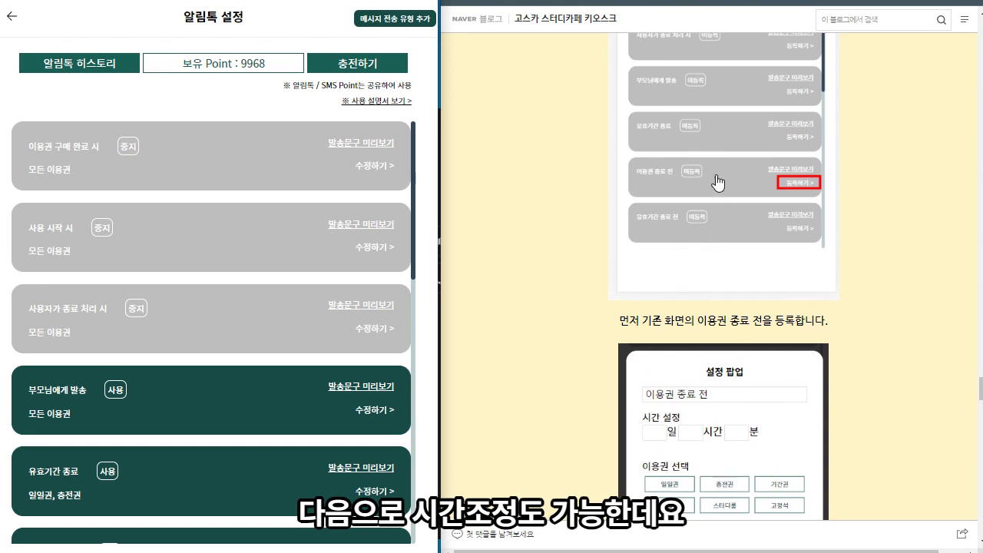
{"action": "scroll", "coordinate": [726, 184], "scroll_direction": "down", "scroll_amount": 2}
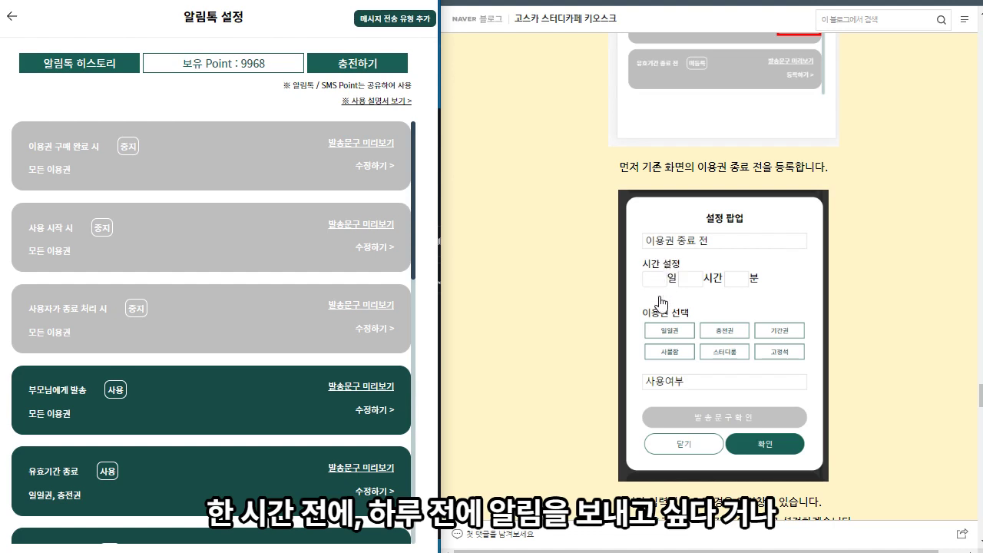
{"action": "scroll", "coordinate": [662, 313], "scroll_direction": "down", "scroll_amount": 1}
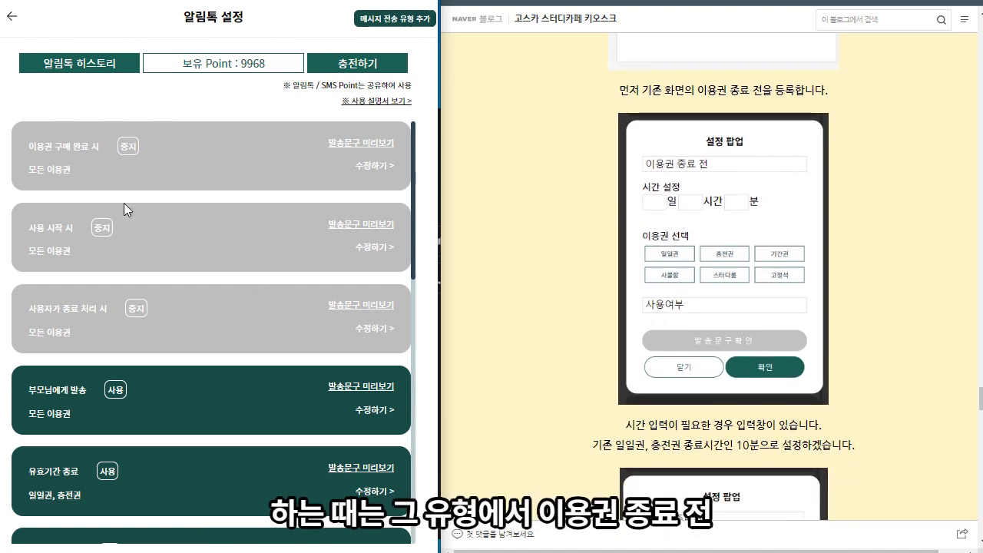
Edit the 이용권 종료 전 notification to deselect 일일권 and add 기간권 to its ticket types.
{"action": "scroll", "coordinate": [222, 364], "scroll_direction": "down", "scroll_amount": 5}
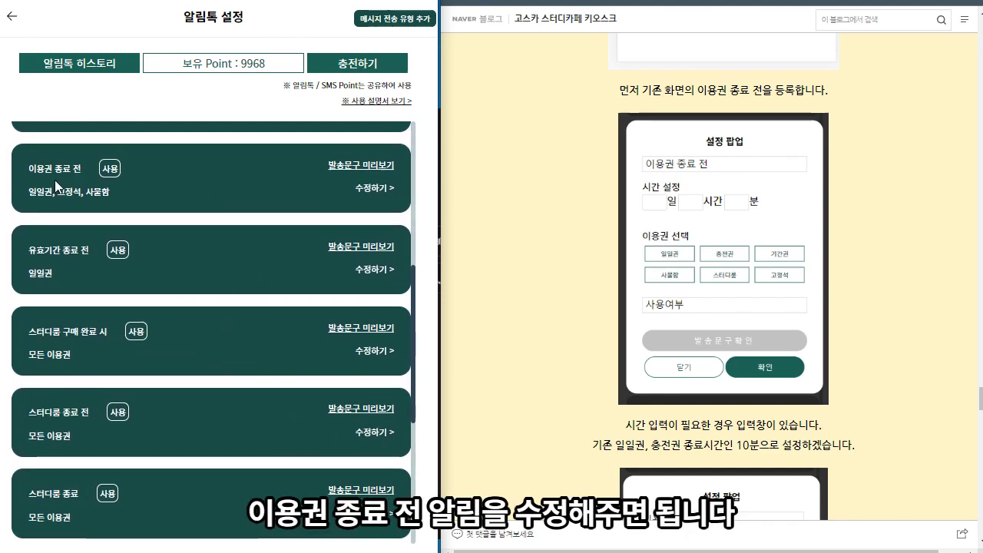
{"action": "left_click_drag", "start_coordinate": [35, 168], "coordinate": [83, 175]}
{"action": "left_click", "coordinate": [375, 188]}
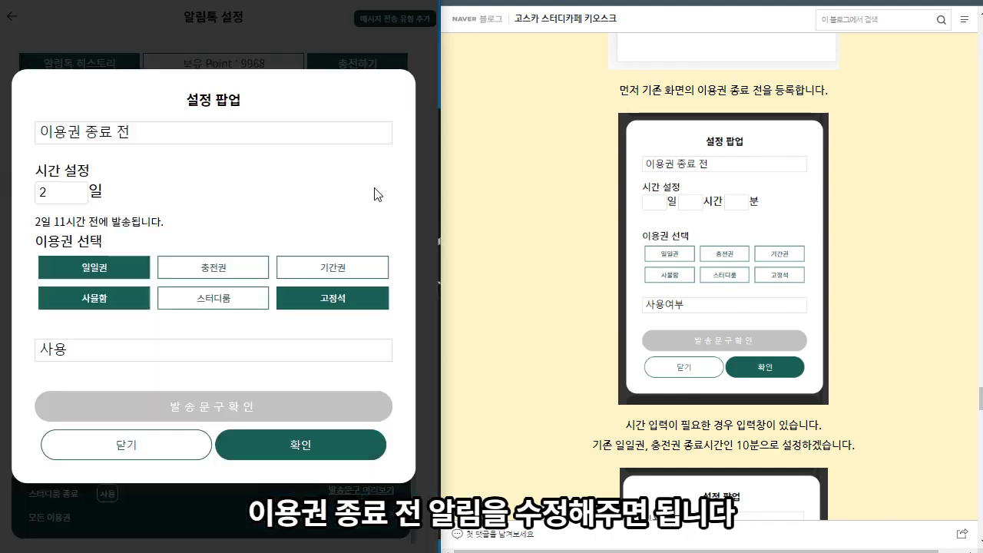
{"action": "left_click", "coordinate": [109, 268]}
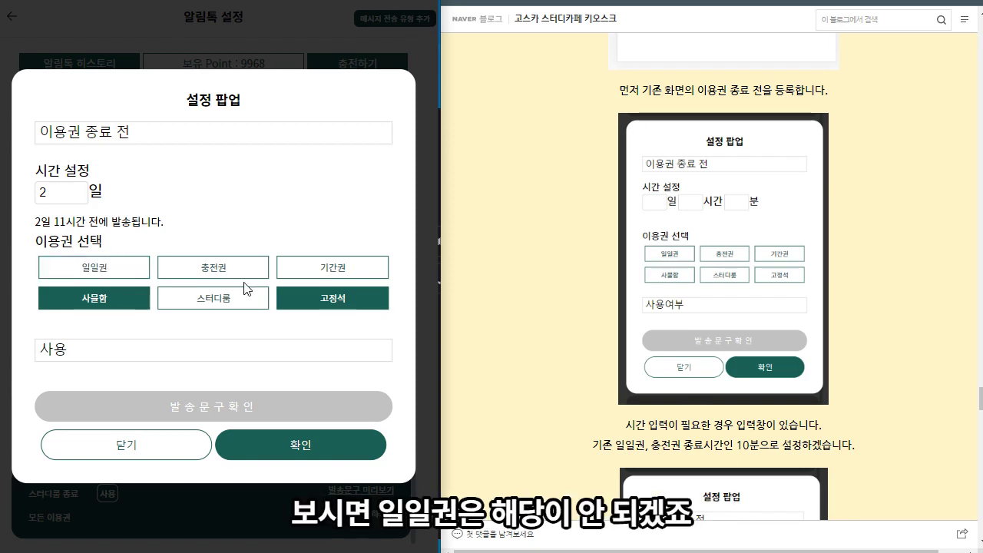
{"action": "left_click", "coordinate": [309, 276]}
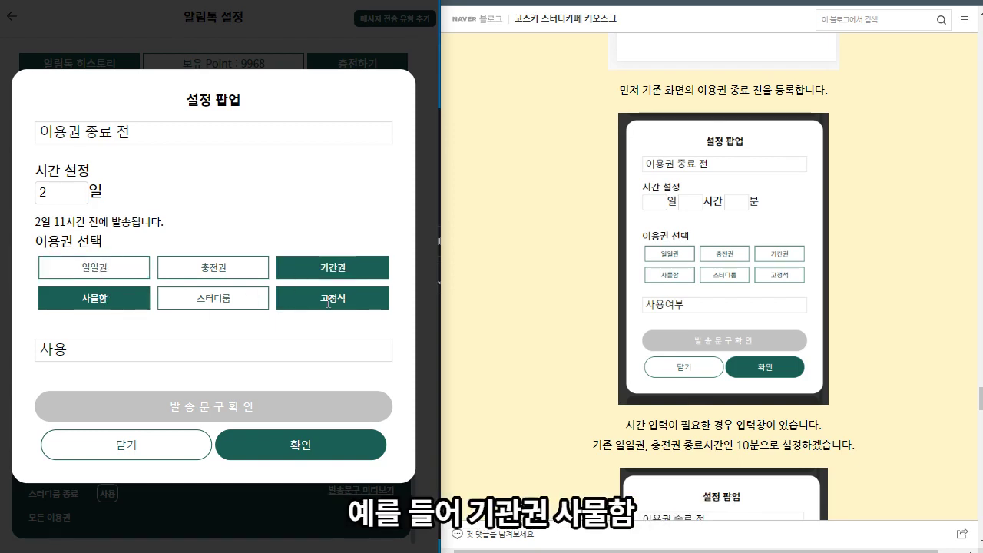
{"action": "left_click", "coordinate": [303, 305]}
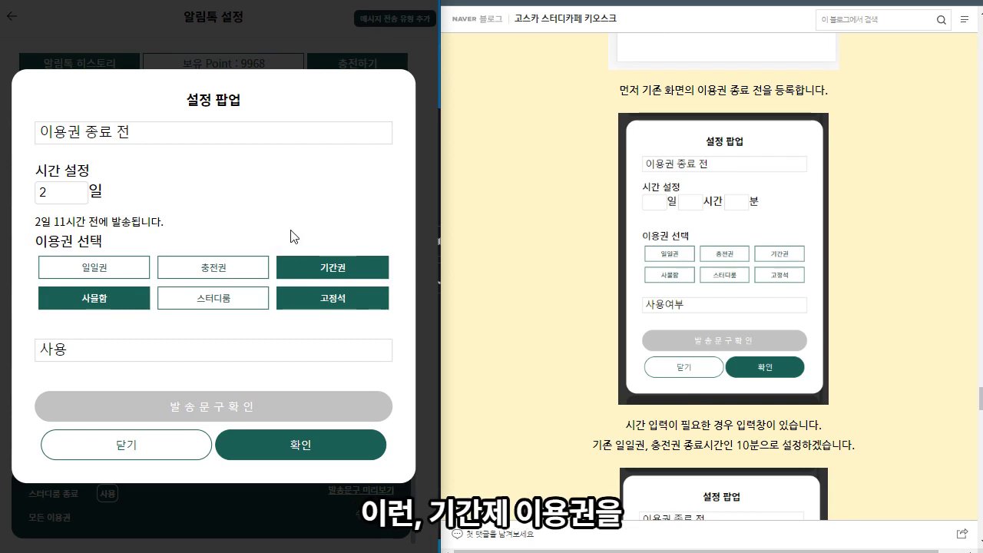
Check the day value under 시간 설정 and save the 이용권 종료 전 settings.
{"action": "left_click_drag", "start_coordinate": [44, 192], "coordinate": [32, 194]}
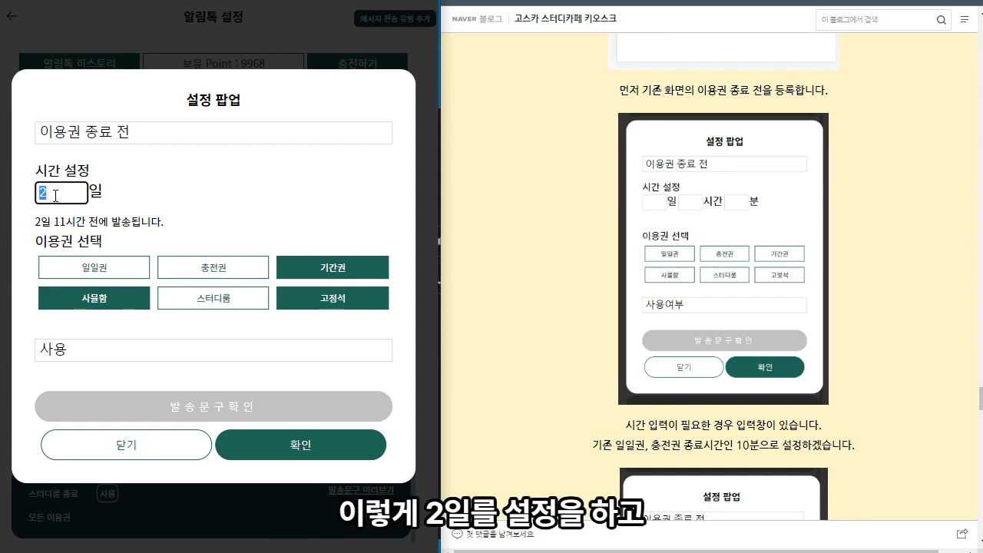
{"action": "left_click", "coordinate": [55, 195]}
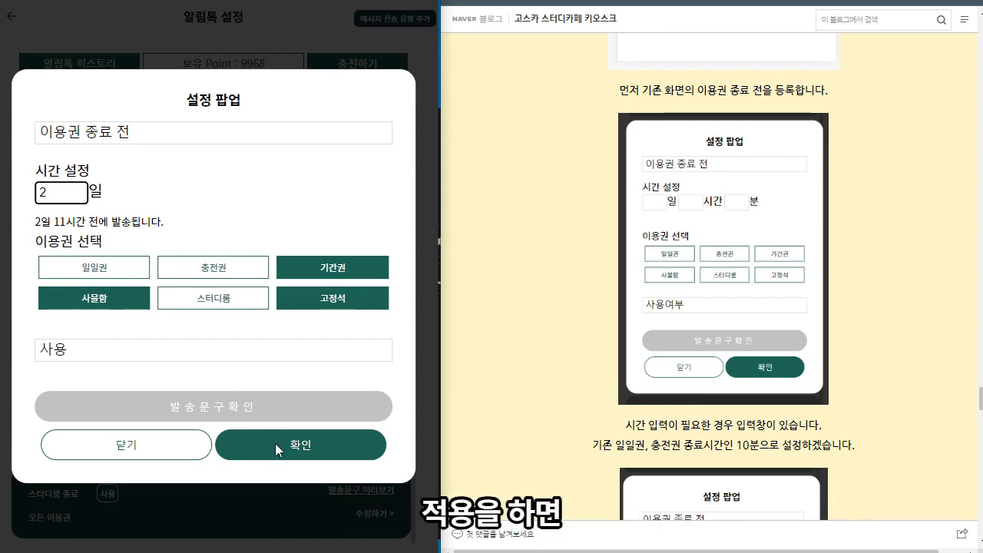
{"action": "left_click", "coordinate": [320, 445]}
{"action": "left_click", "coordinate": [217, 312]}
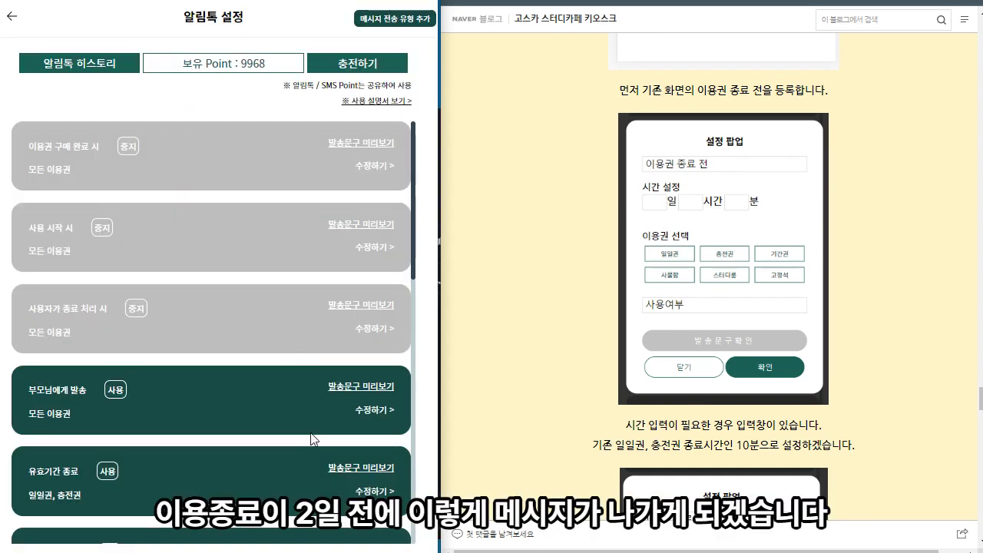
Read the blog's example of a 10분 time setting for 일일권 and 충전권 under 이용권 종료 전.
{"action": "scroll", "coordinate": [733, 390], "scroll_direction": "down", "scroll_amount": 1}
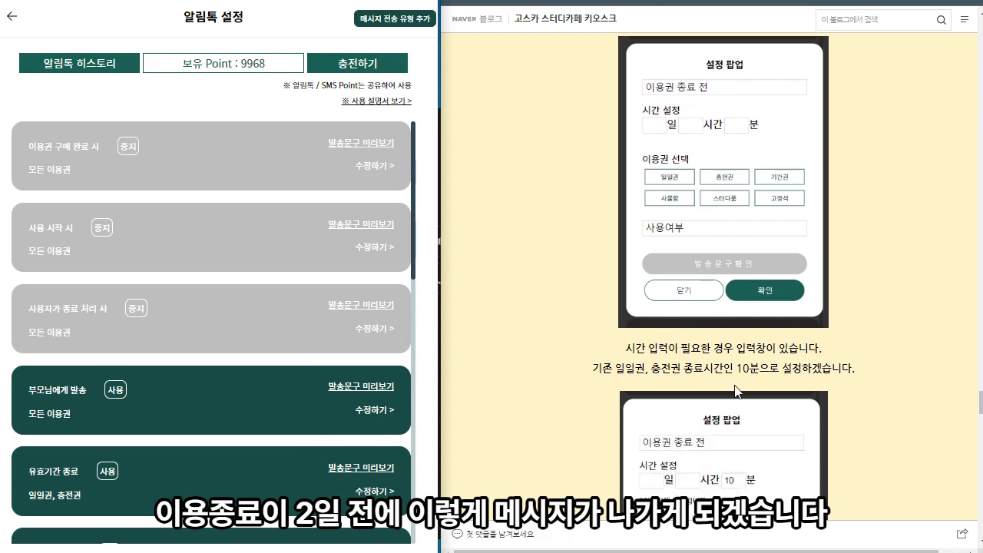
{"action": "scroll", "coordinate": [740, 387], "scroll_direction": "down", "scroll_amount": 3}
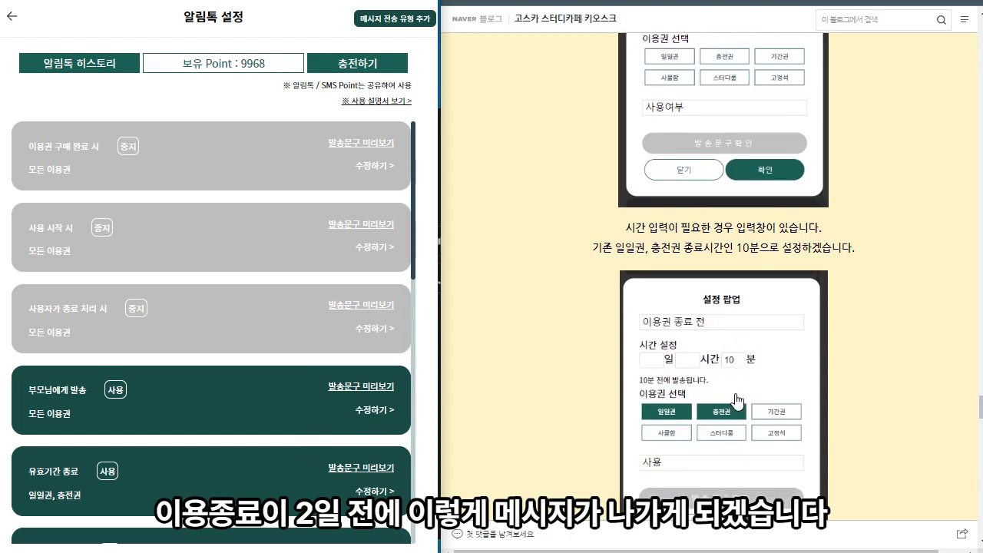
{"action": "left_click_drag", "start_coordinate": [723, 139], "coordinate": [802, 139]}
{"action": "left_click_drag", "start_coordinate": [623, 138], "coordinate": [684, 138]}
{"action": "left_click", "coordinate": [783, 141]}
{"action": "scroll", "coordinate": [829, 274], "scroll_direction": "down", "scroll_amount": 3}
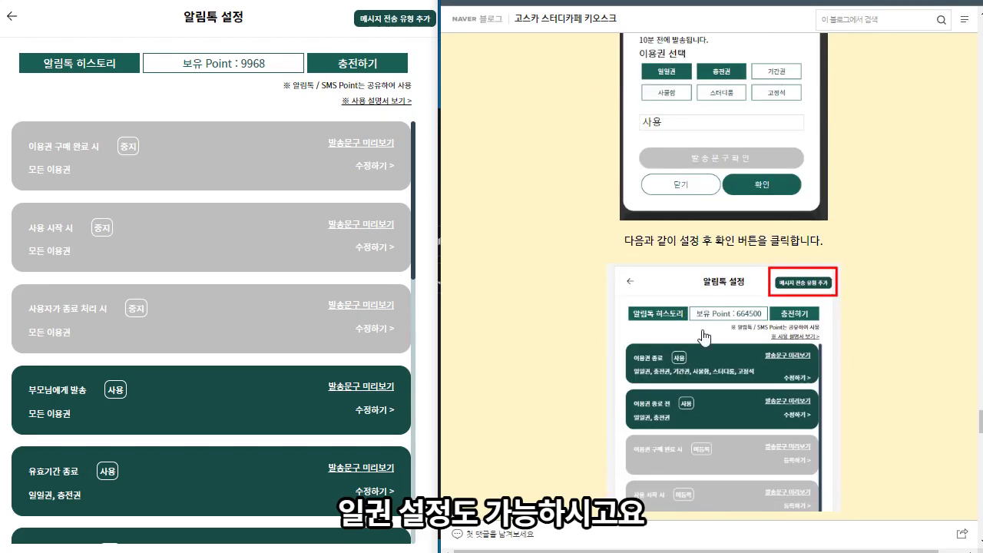
Find the blog's 메시지 전송 유형 추가 instructions, view the matching settings popup, and close it without adding anything.
{"action": "scroll", "coordinate": [574, 202], "scroll_direction": "down", "scroll_amount": 2}
{"action": "left_click", "coordinate": [417, 22]}
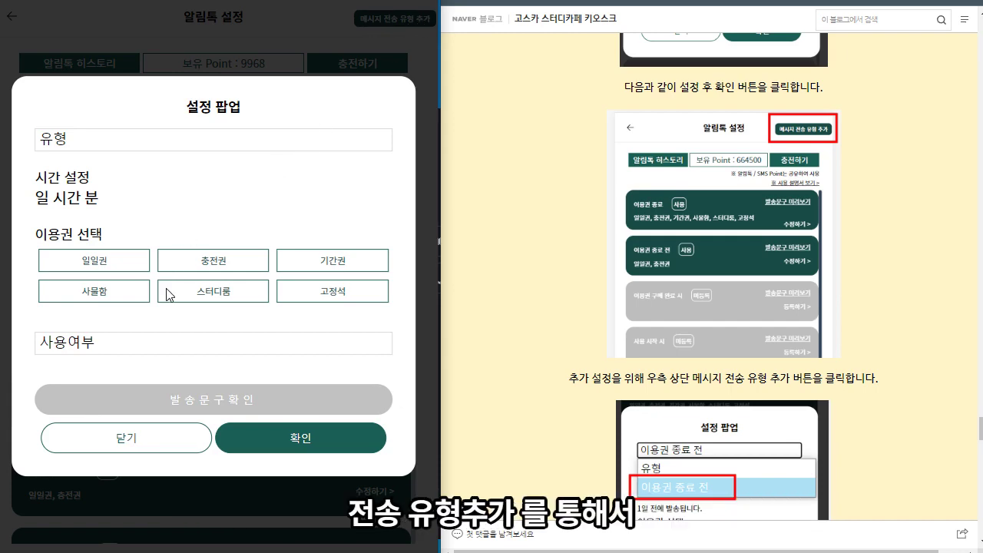
{"action": "left_click", "coordinate": [126, 438]}
Read the blog's duplicate-ticket restrictions and the 알림톡(부모님에게 발송) guide, and look through the alimtalk list.
{"action": "scroll", "coordinate": [656, 384], "scroll_direction": "down", "scroll_amount": 5}
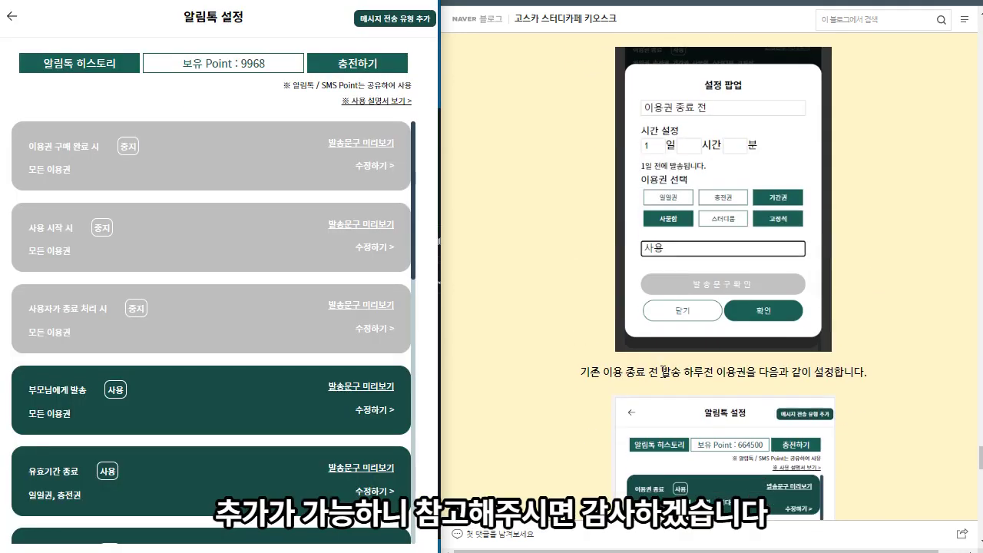
{"action": "scroll", "coordinate": [662, 372], "scroll_direction": "down", "scroll_amount": 6}
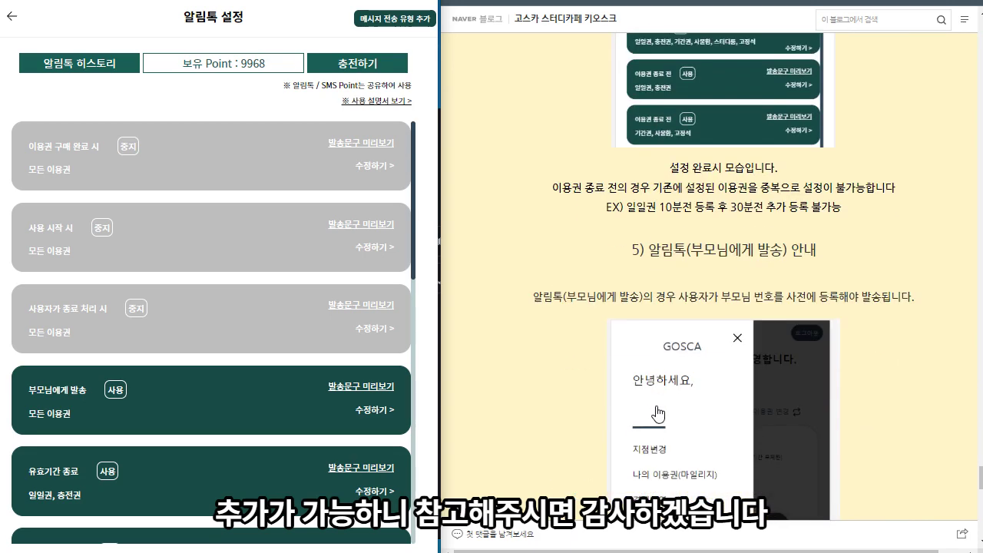
{"action": "scroll", "coordinate": [645, 415], "scroll_direction": "down", "scroll_amount": 2}
{"action": "scroll", "coordinate": [201, 336], "scroll_direction": "down", "scroll_amount": 4}
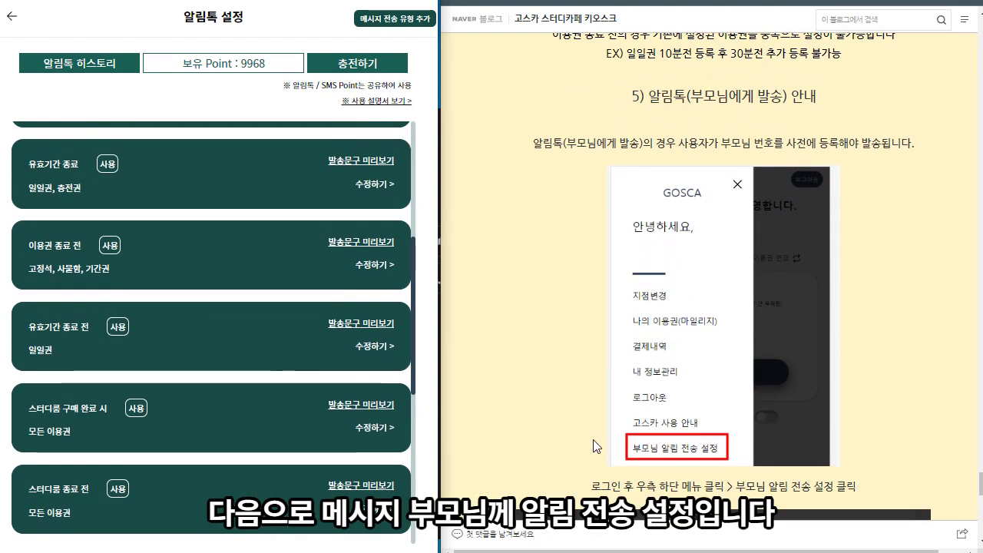
{"action": "scroll", "coordinate": [591, 447], "scroll_direction": "down", "scroll_amount": 1}
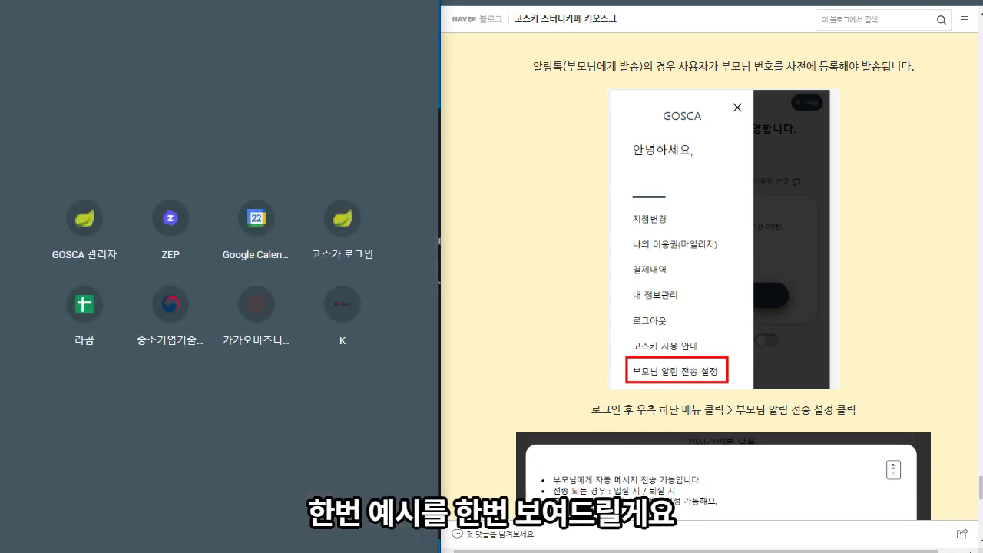
{"action": "type", "text": "www.gosca"}
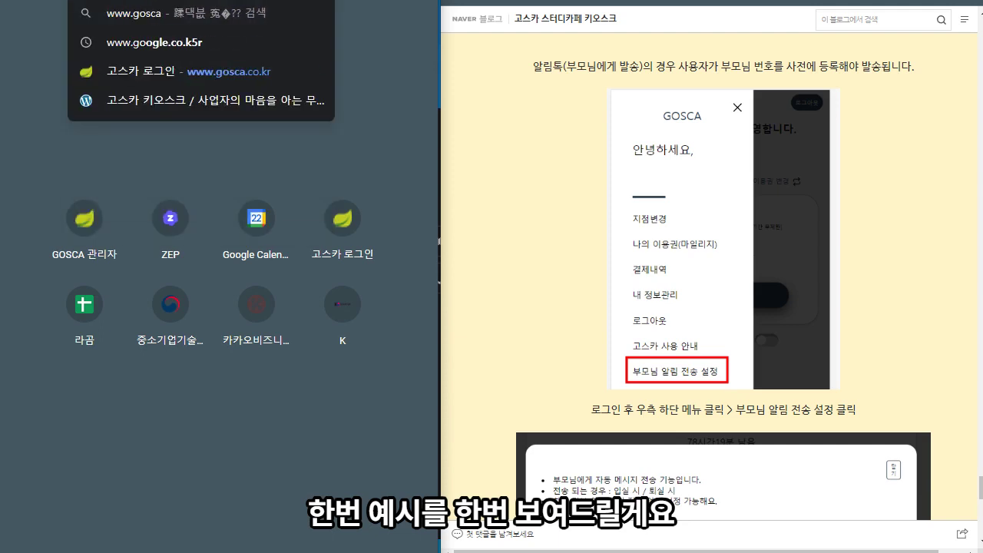
{"action": "type", "text": ".co.kr"}
{"action": "key", "text": "Return"}
{"action": "left_click", "coordinate": [195, 91]}
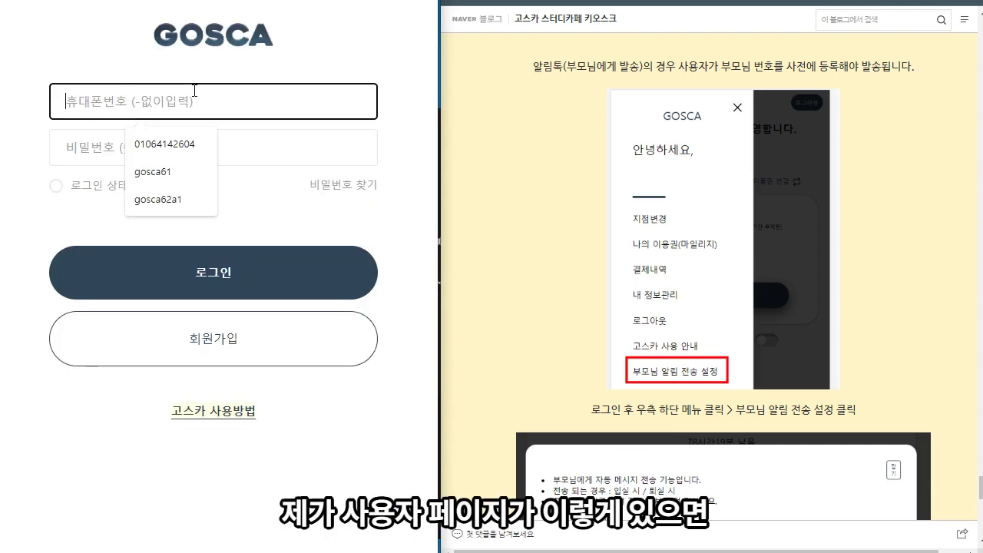
{"action": "type", "text": "01064"}
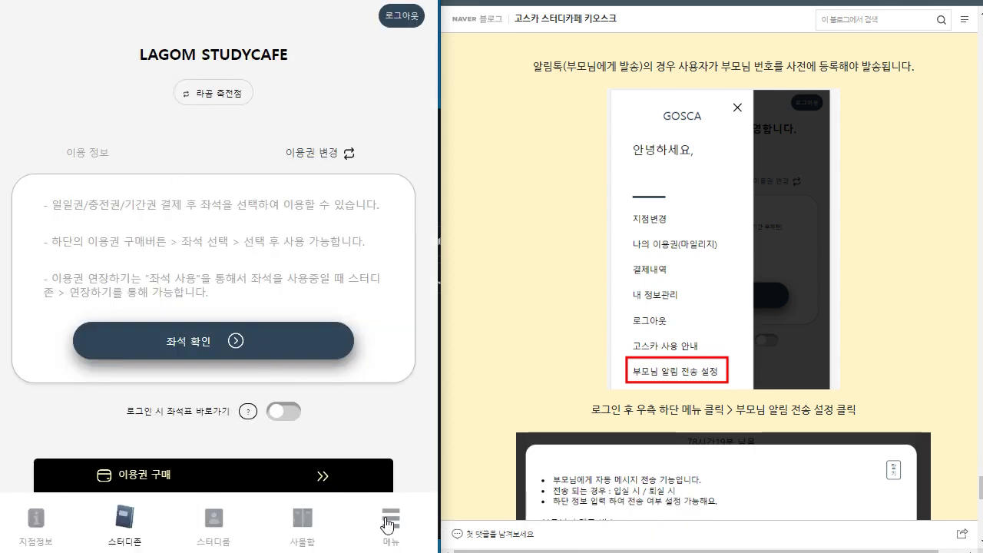
Open the user page's 부모님 알림 전송 설정 and enter the parent's mobile phone number.
{"action": "left_click", "coordinate": [389, 522]}
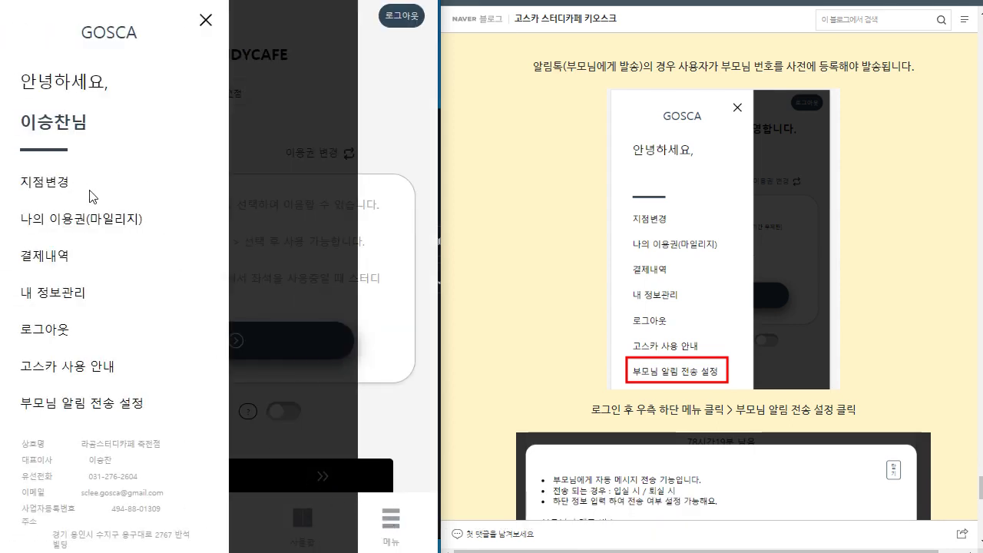
{"action": "left_click", "coordinate": [127, 402]}
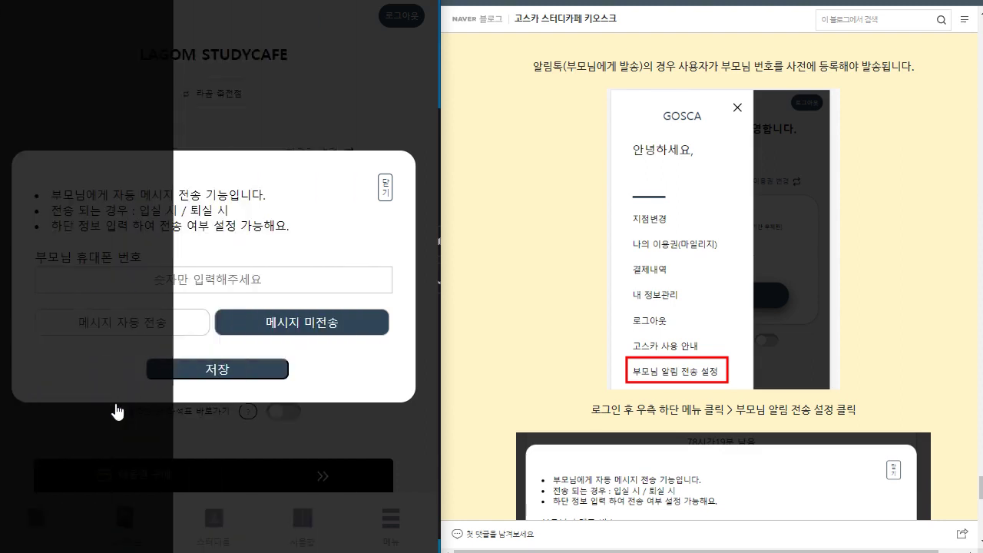
{"action": "left_click", "coordinate": [190, 276]}
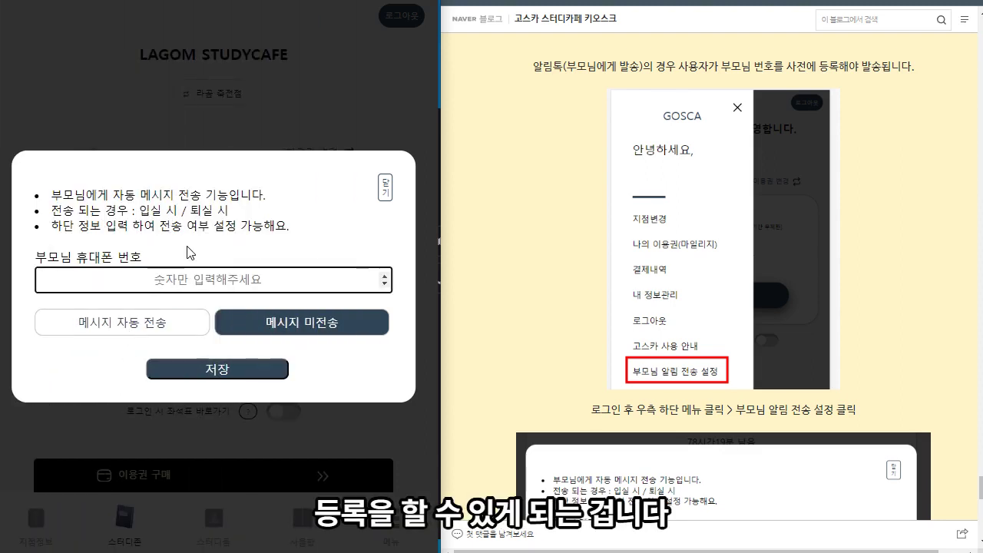
{"action": "type", "text": "01022222222"}
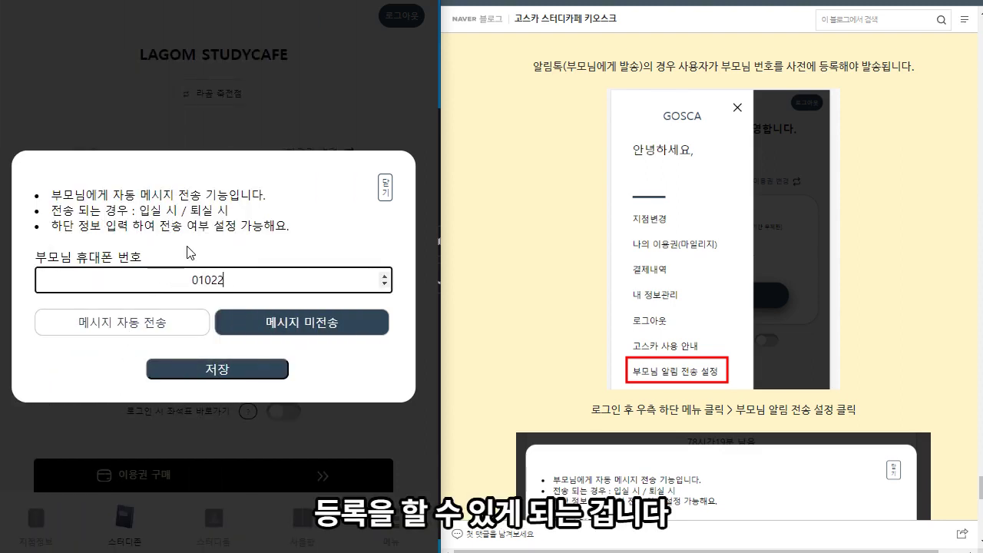
Try switching the parent notification between 메시지 자동 전송 and 메시지 미전송, ending on 메시지 자동 전송, and close the popup without saving.
{"action": "left_click", "coordinate": [172, 322]}
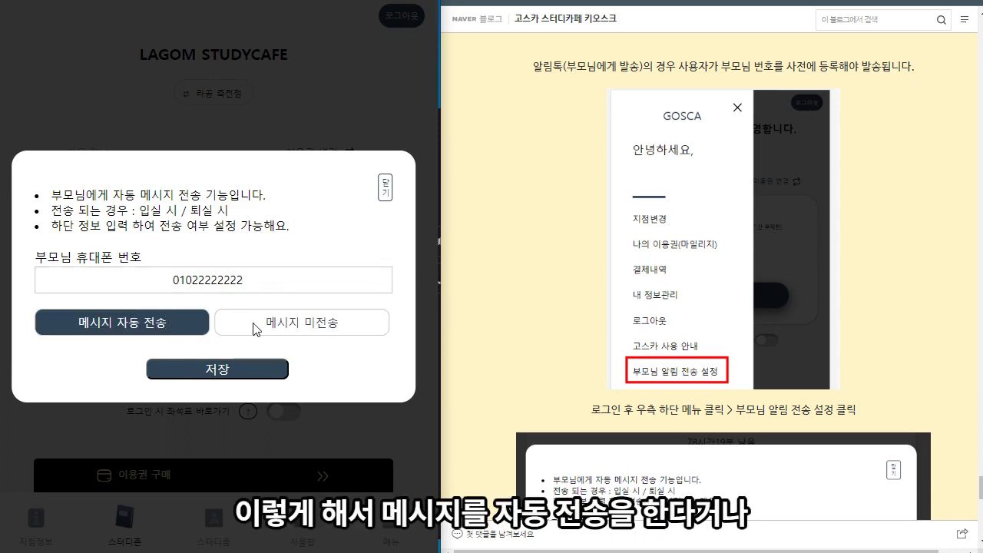
{"action": "left_click", "coordinate": [276, 327]}
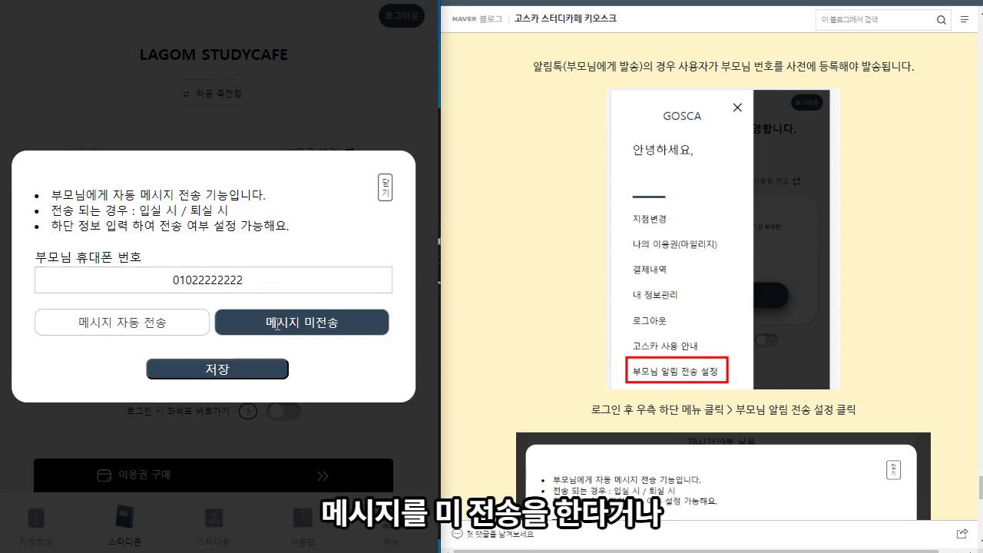
{"action": "left_click", "coordinate": [182, 326]}
{"action": "left_click", "coordinate": [217, 332]}
{"action": "left_click", "coordinate": [186, 325]}
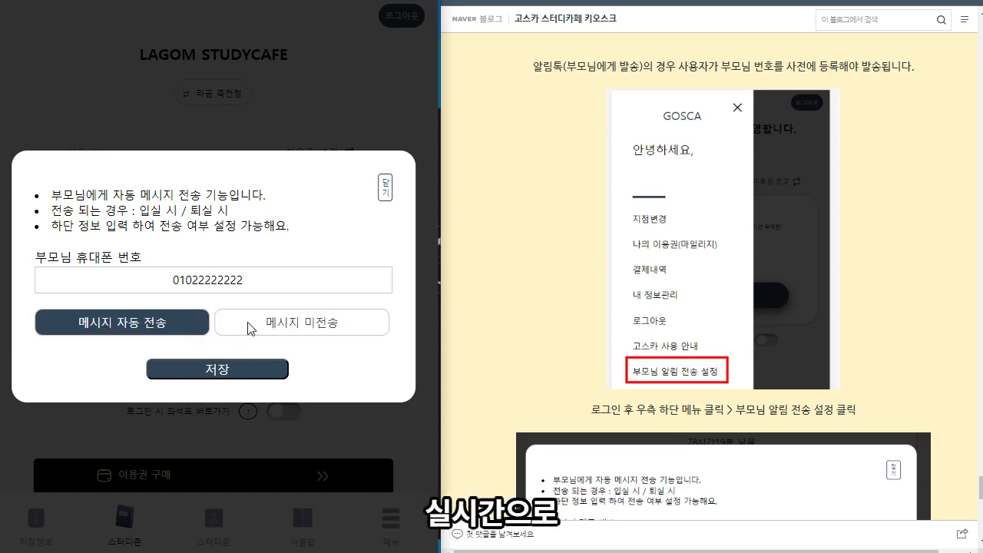
{"action": "left_click", "coordinate": [247, 328]}
{"action": "left_click", "coordinate": [181, 334]}
{"action": "left_click", "coordinate": [246, 332]}
{"action": "left_click", "coordinate": [168, 323]}
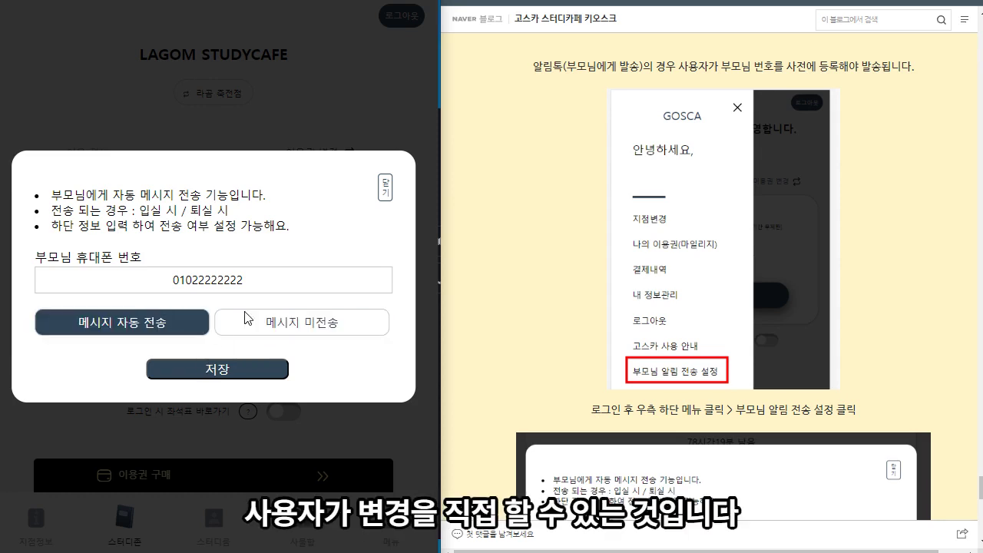
{"action": "left_click", "coordinate": [385, 187]}
Read the blog's explanation of the parent number popup and the cases in which parent messages are not sent.
{"action": "scroll", "coordinate": [689, 395], "scroll_direction": "down", "scroll_amount": 3}
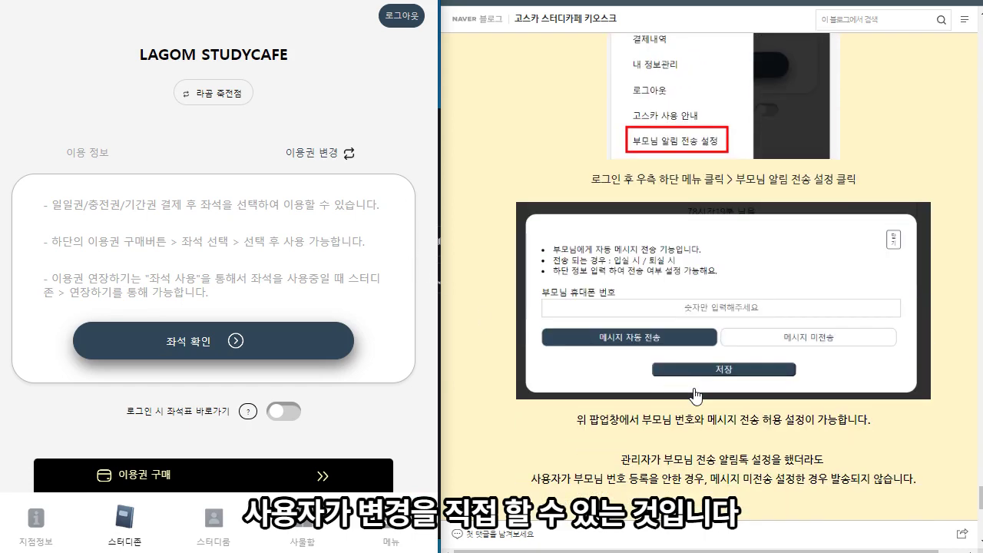
{"action": "scroll", "coordinate": [693, 395], "scroll_direction": "down", "scroll_amount": 5}
{"action": "scroll", "coordinate": [668, 362], "scroll_direction": "up", "scroll_amount": 4}
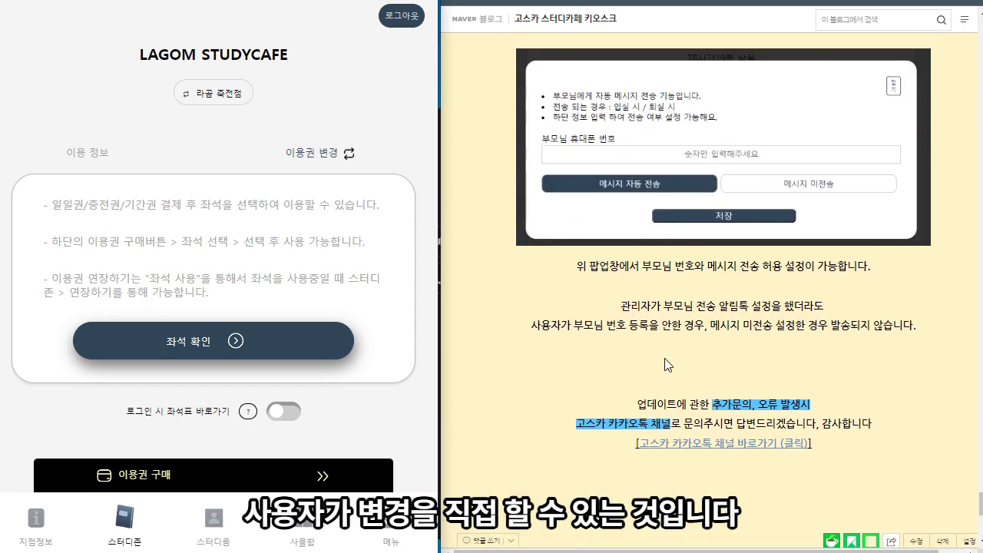